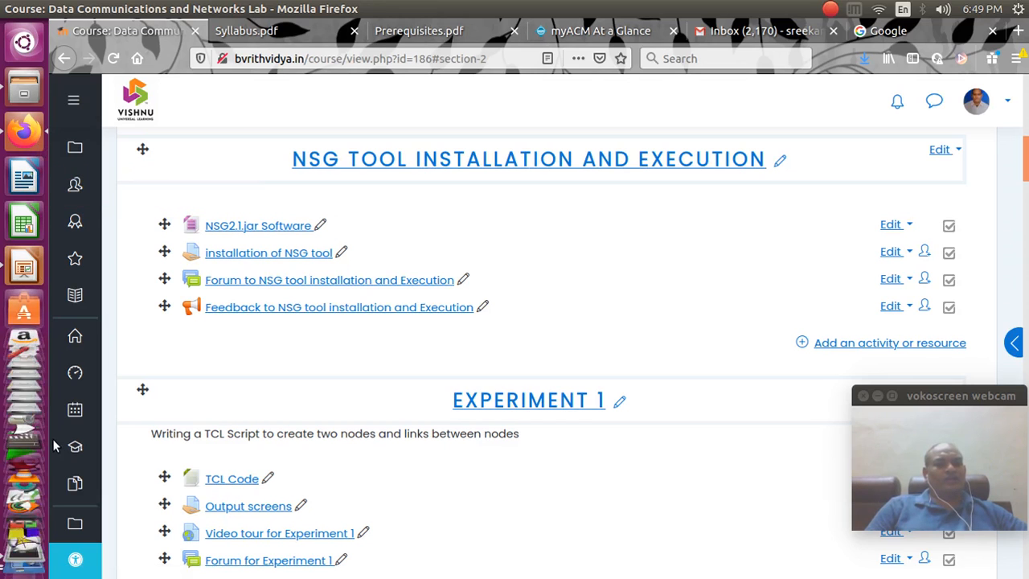
Switch to the terminal and launch the NSG tool from the Downloads folder with java -jar NSG2.1.jar
click(16, 489)
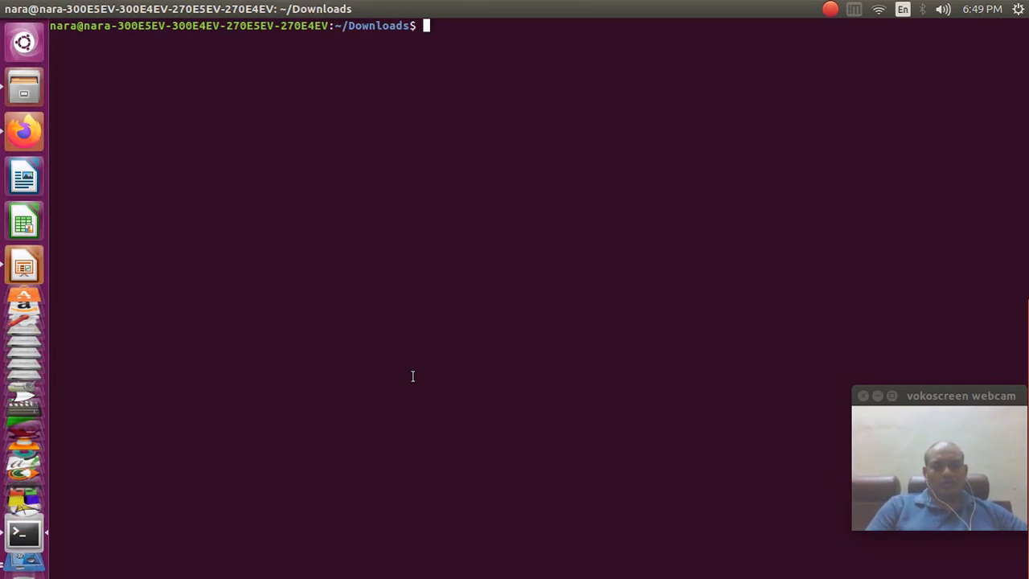
text(java)
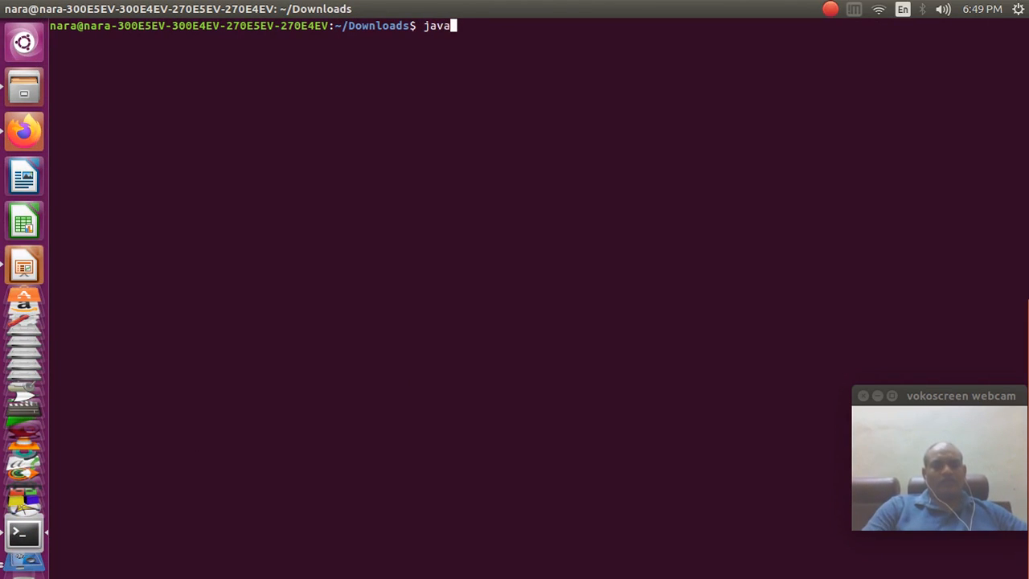
text( -)
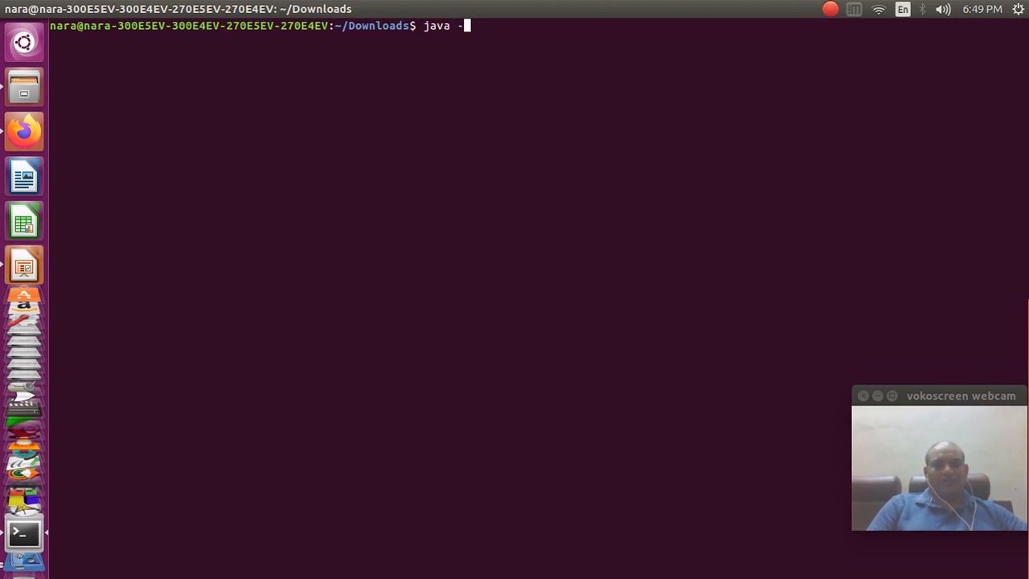
text(jar )
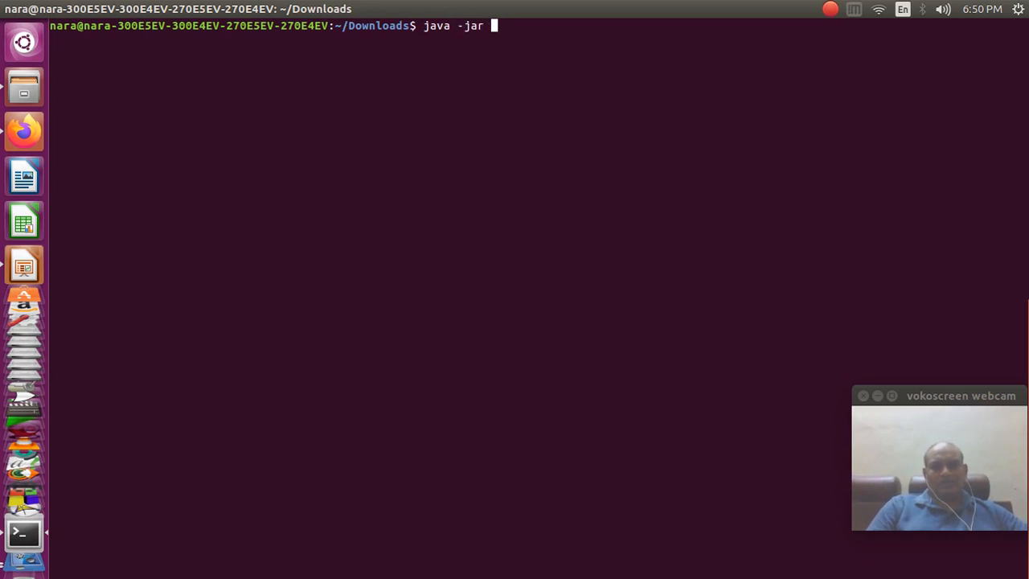
text(N)
key(Tab)
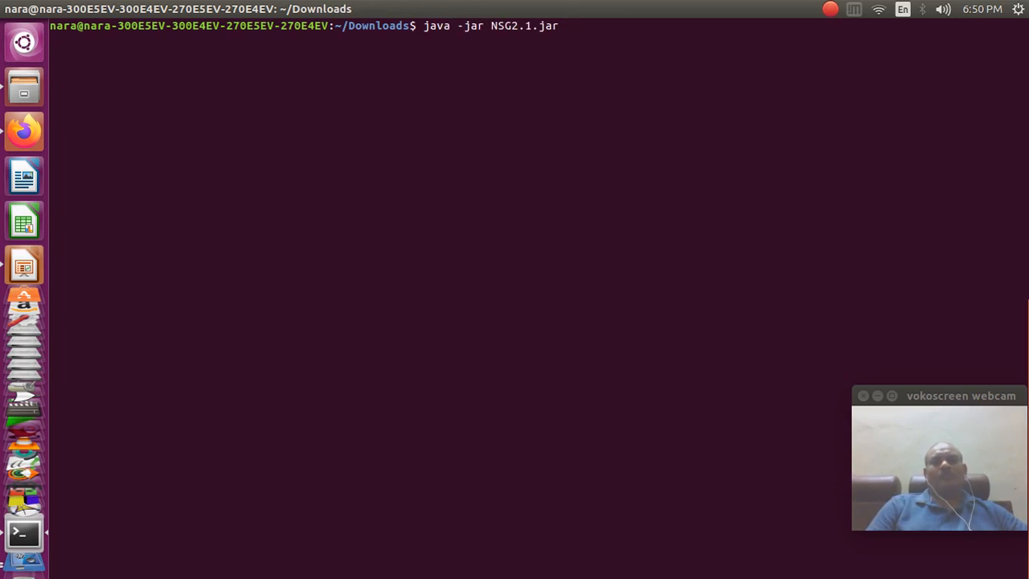
key(Return)
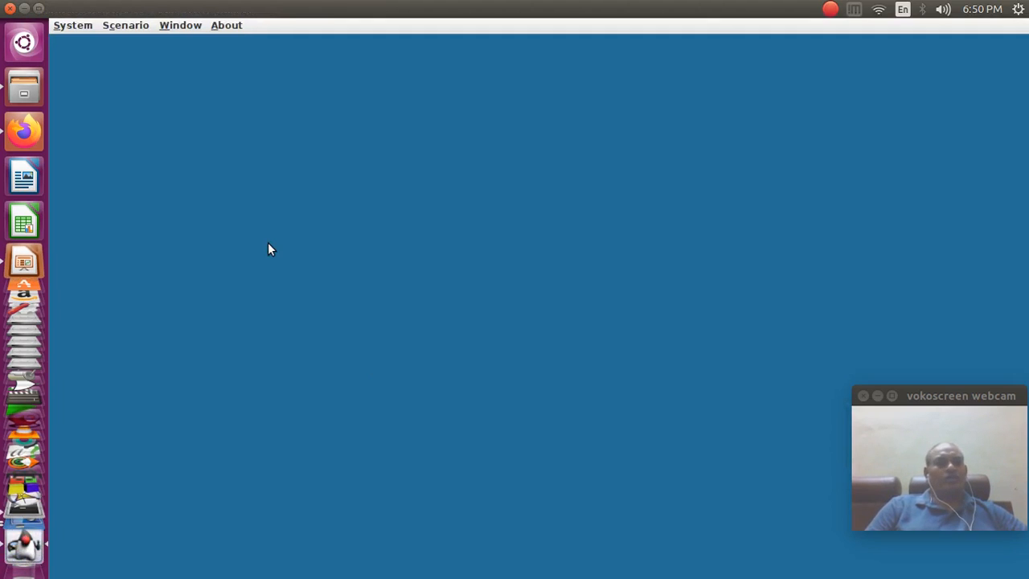
Create a new wired scenario and place two single nodes side by side near the middle of the canvas
click(128, 26)
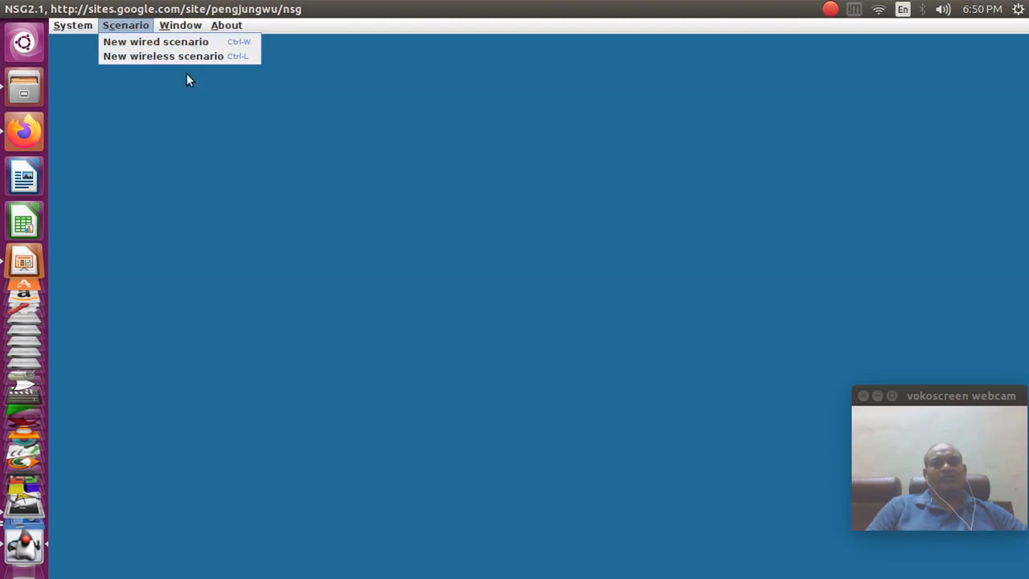
click(155, 42)
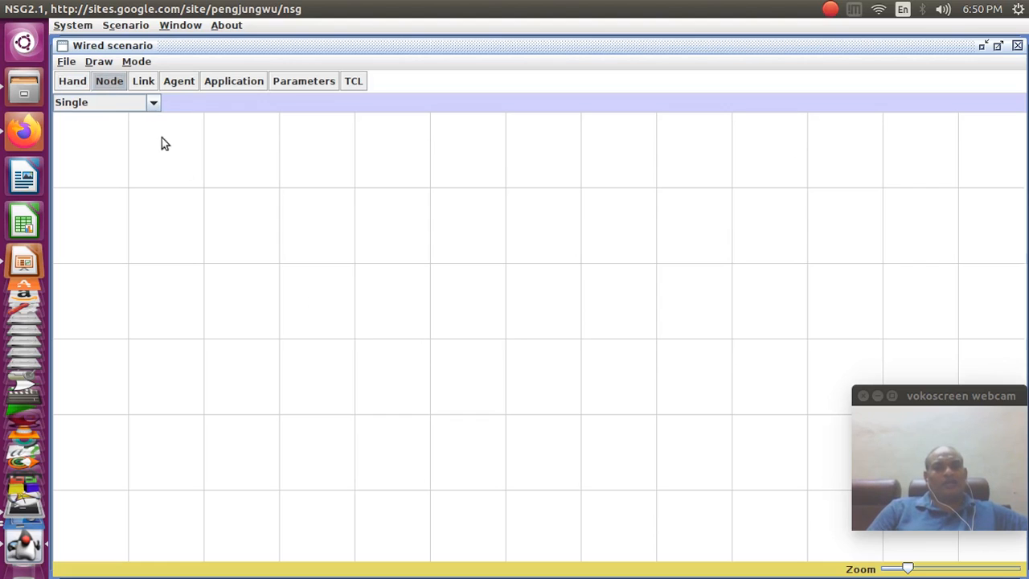
click(154, 110)
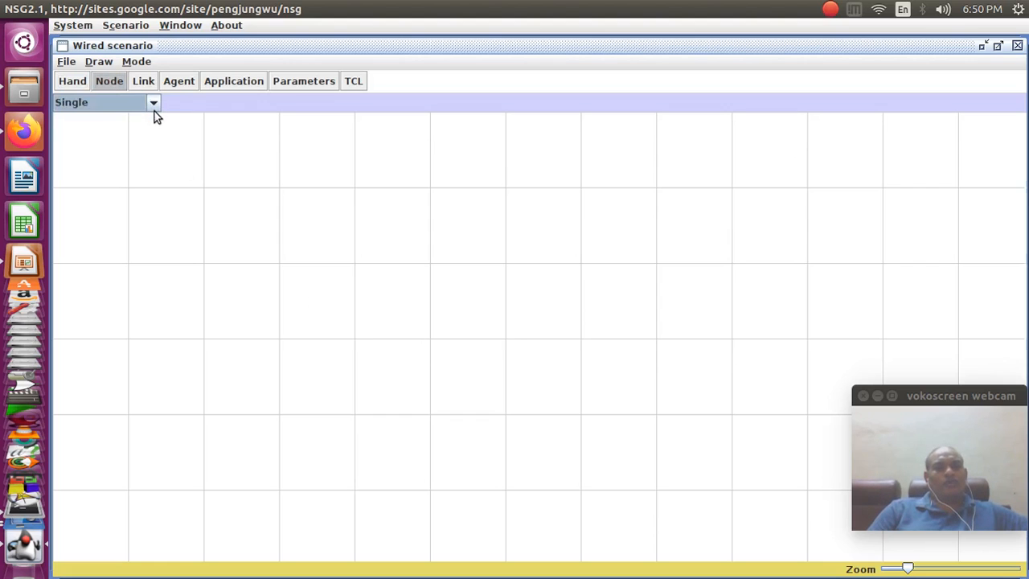
click(154, 108)
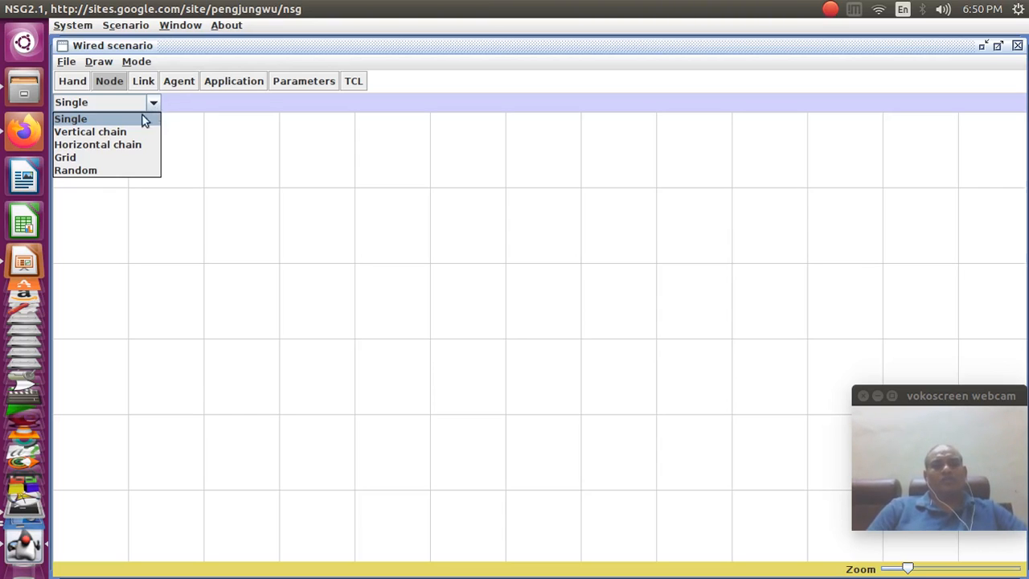
click(115, 119)
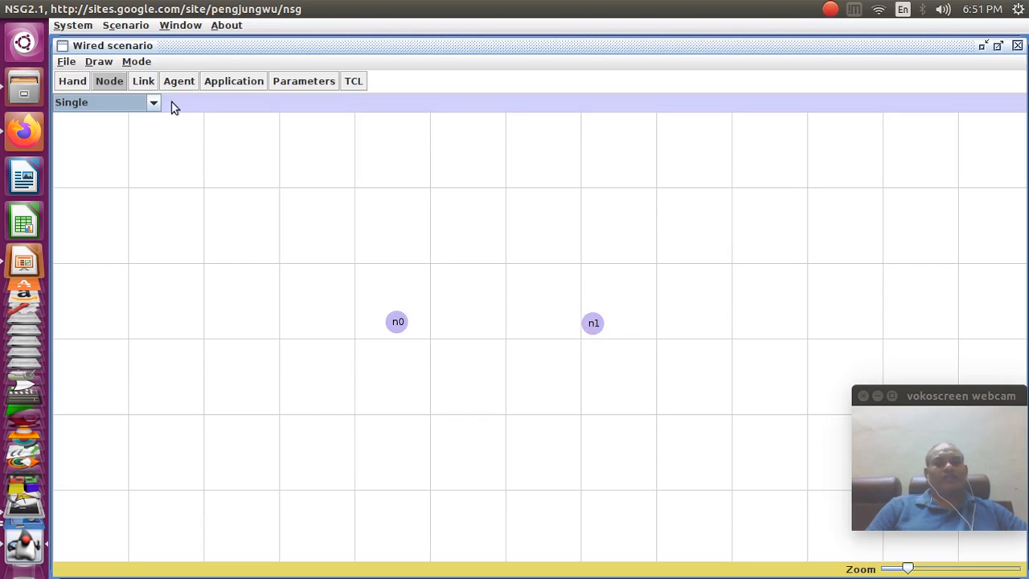
Connect node n0 to node n1 with a duplex-link, keeping the DropTail queue type
click(143, 82)
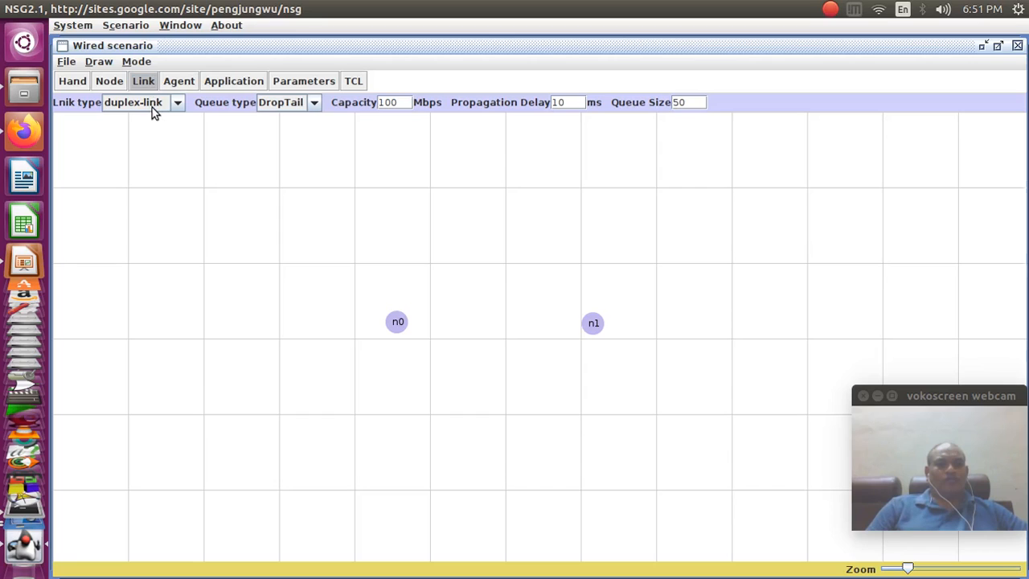
click(151, 108)
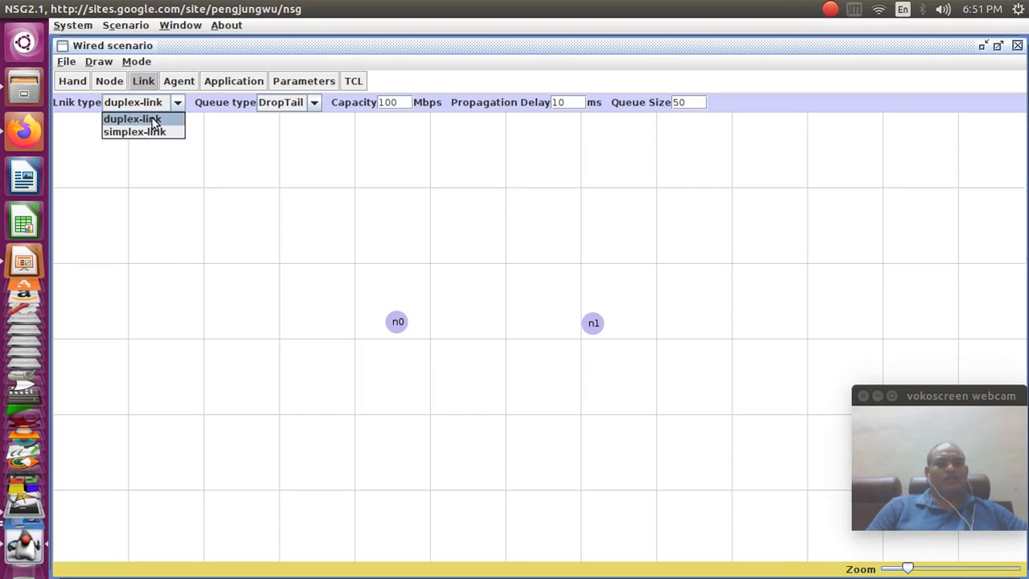
click(153, 122)
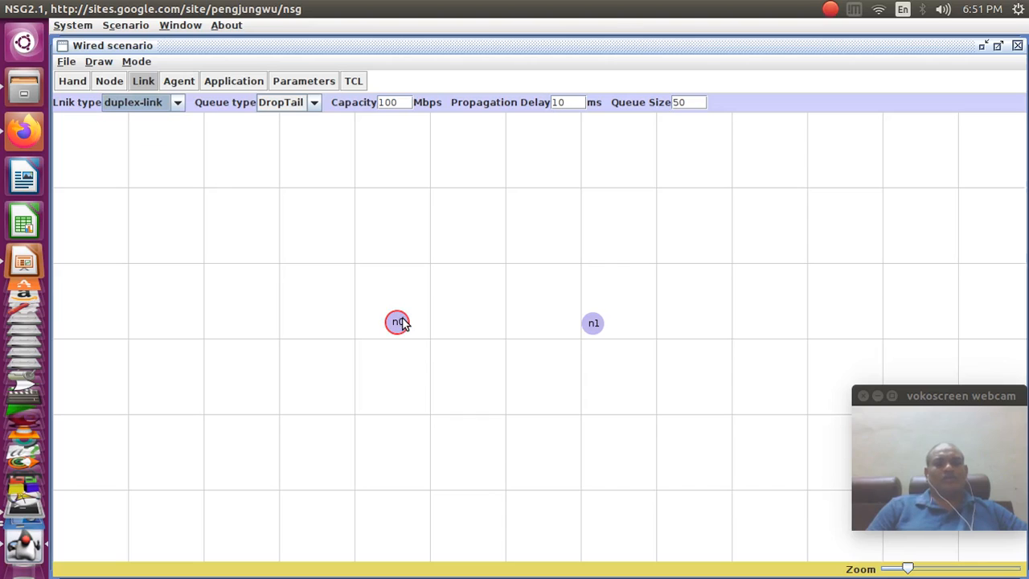
click(400, 322)
click(589, 324)
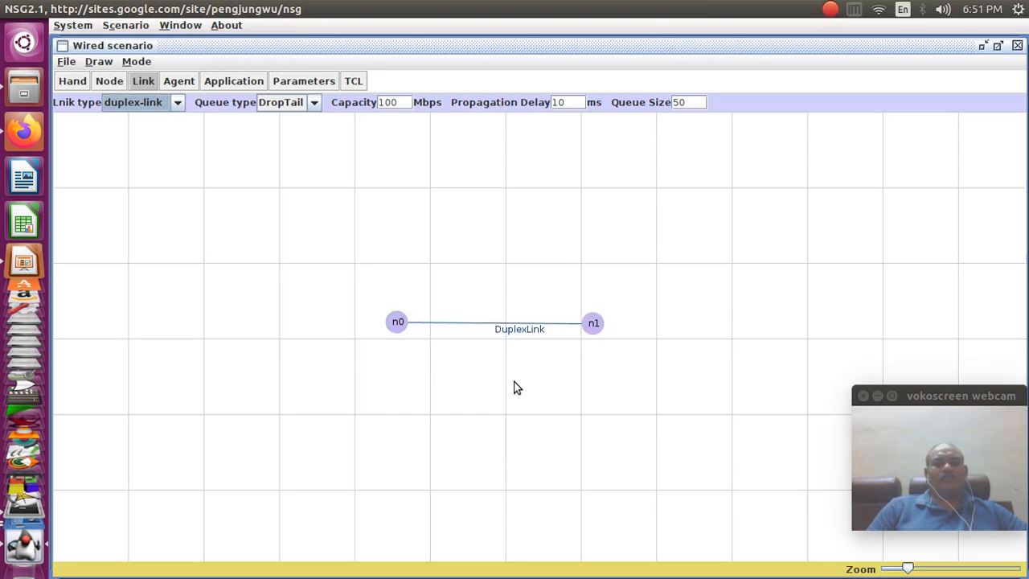
Attach a TCP agent with a packet size of 512 bytes to node n0, placed above and left of it
click(172, 85)
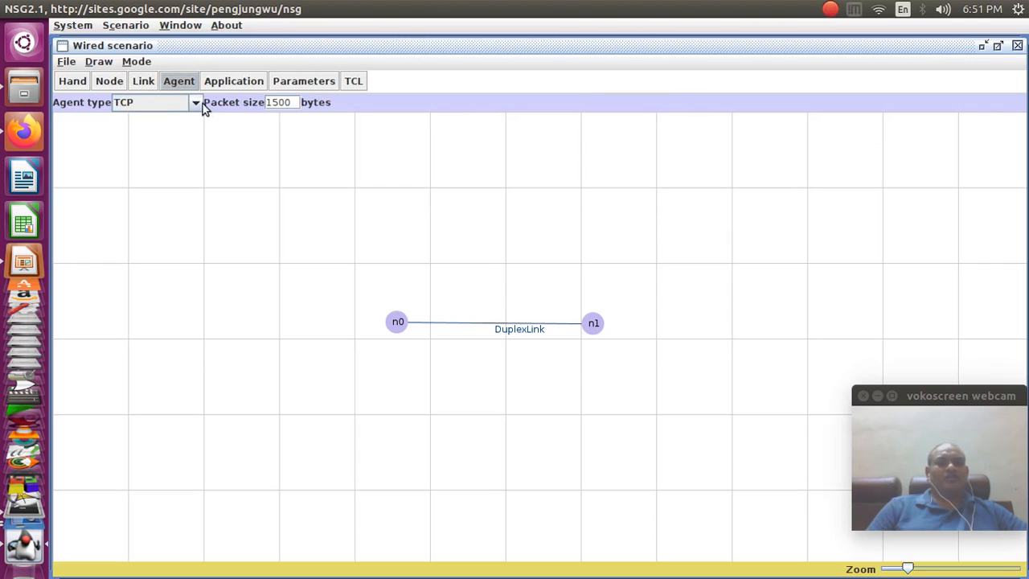
double_click(294, 101)
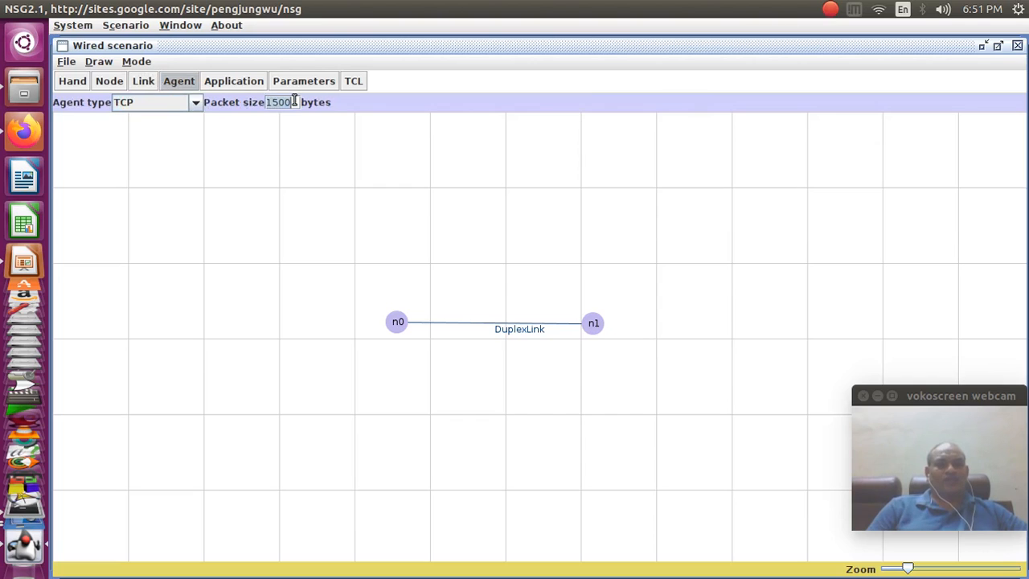
text(512)
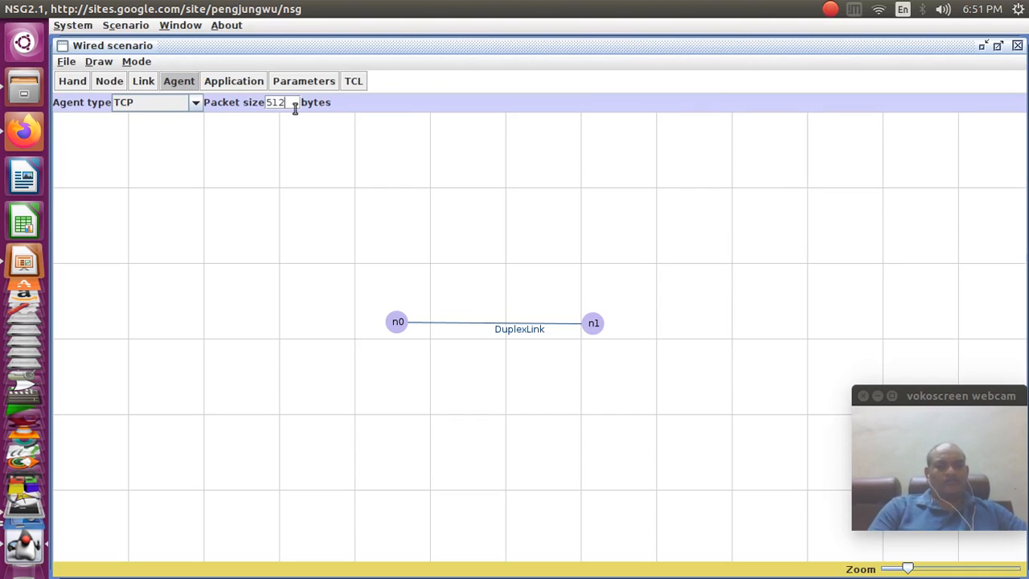
click(196, 103)
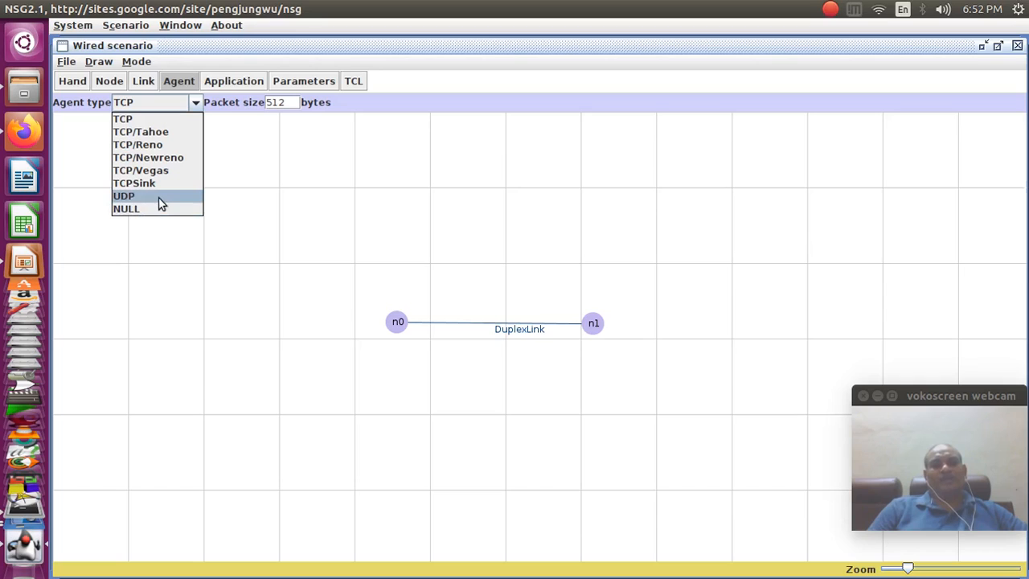
click(141, 119)
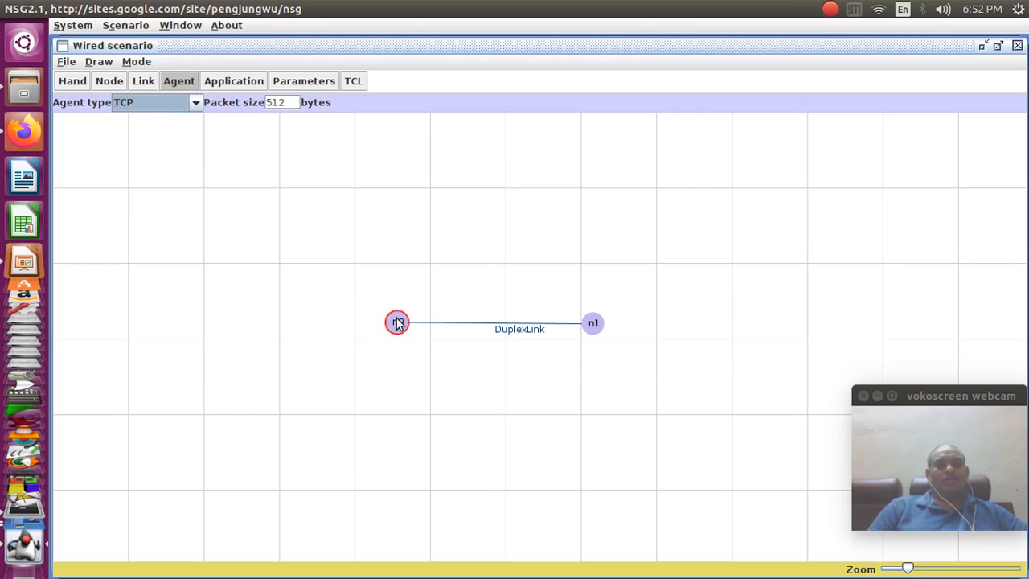
drag(397, 322, 311, 249)
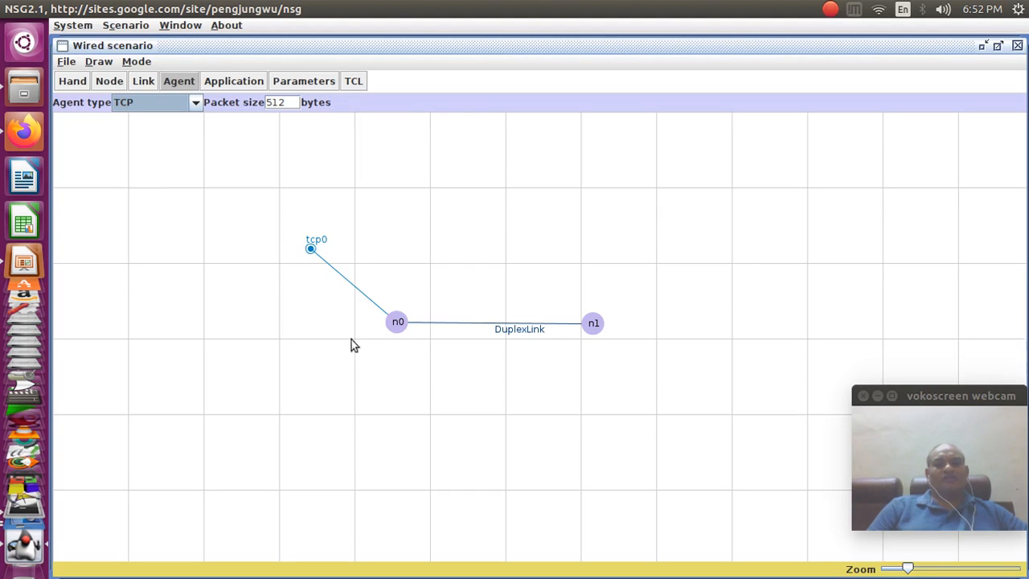
Attach a TCPSink agent above and right of node n1 and connect the TCP agent to it
click(197, 104)
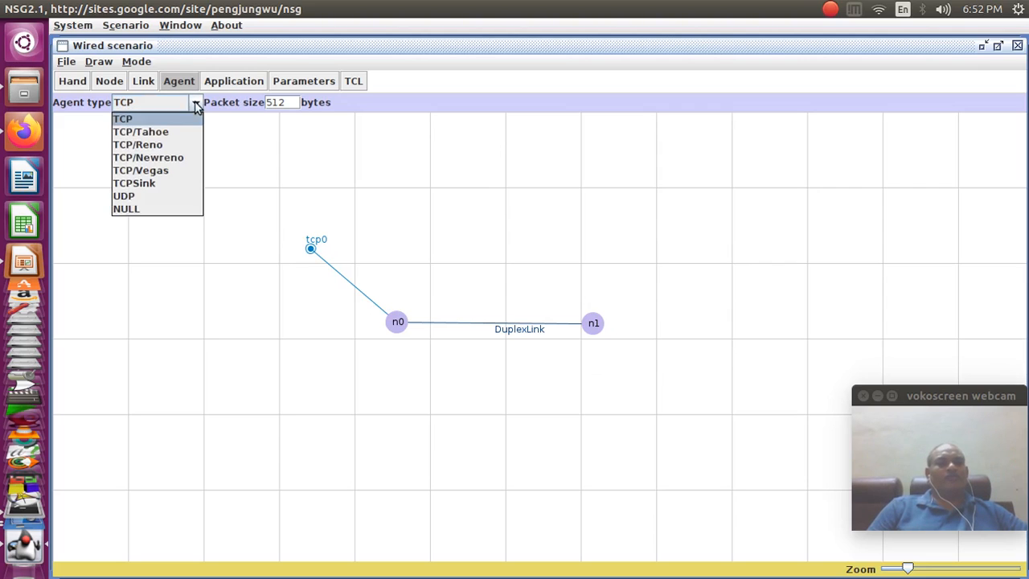
click(143, 184)
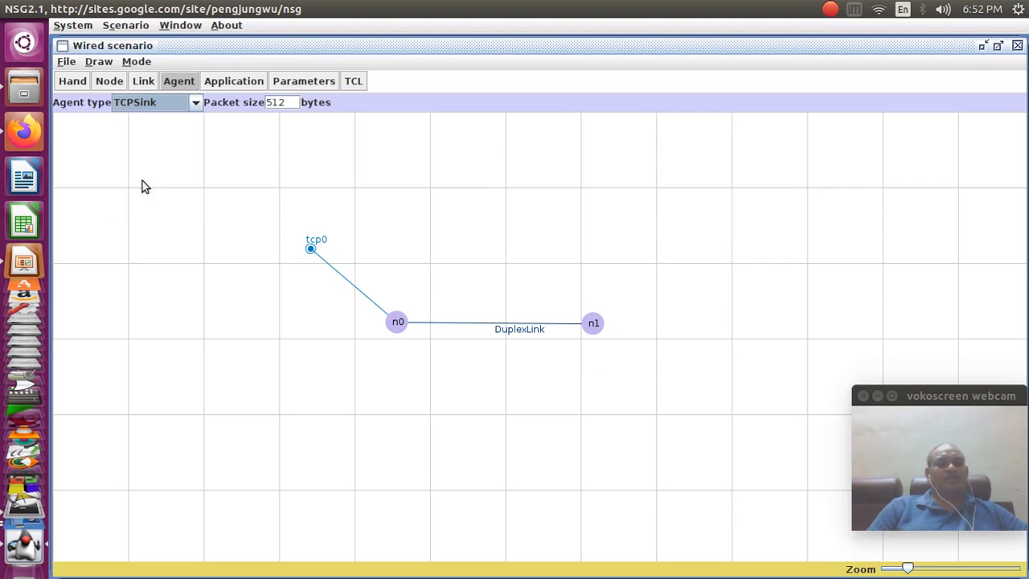
click(594, 324)
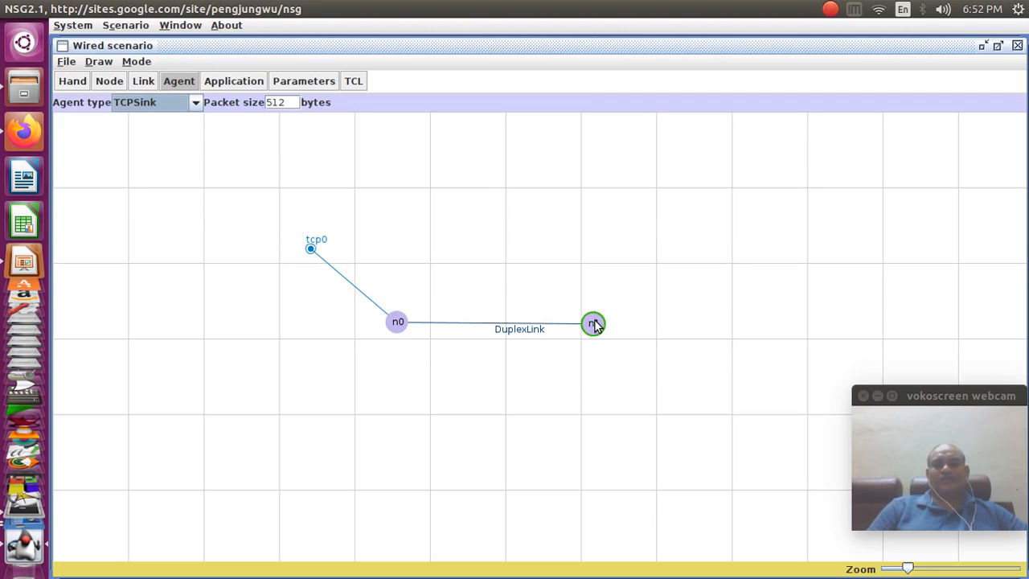
click(649, 243)
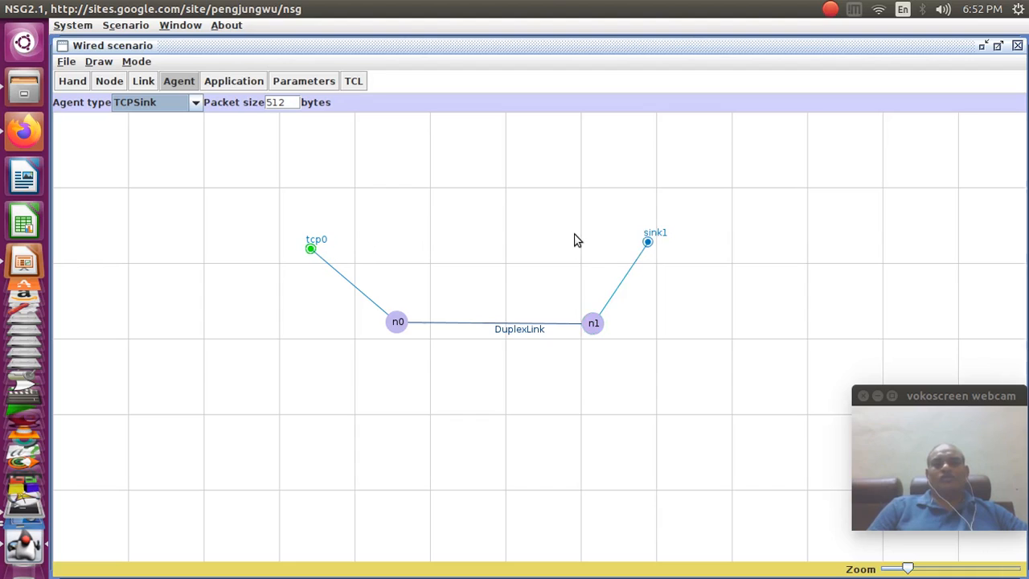
click(649, 242)
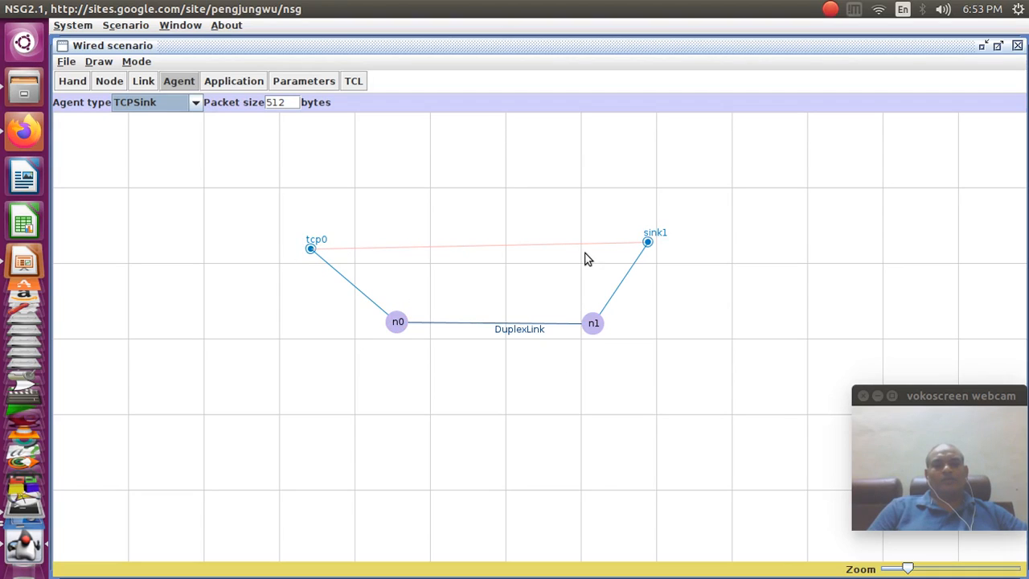
Choose CBR as the application type and set its packet size to 512
click(245, 86)
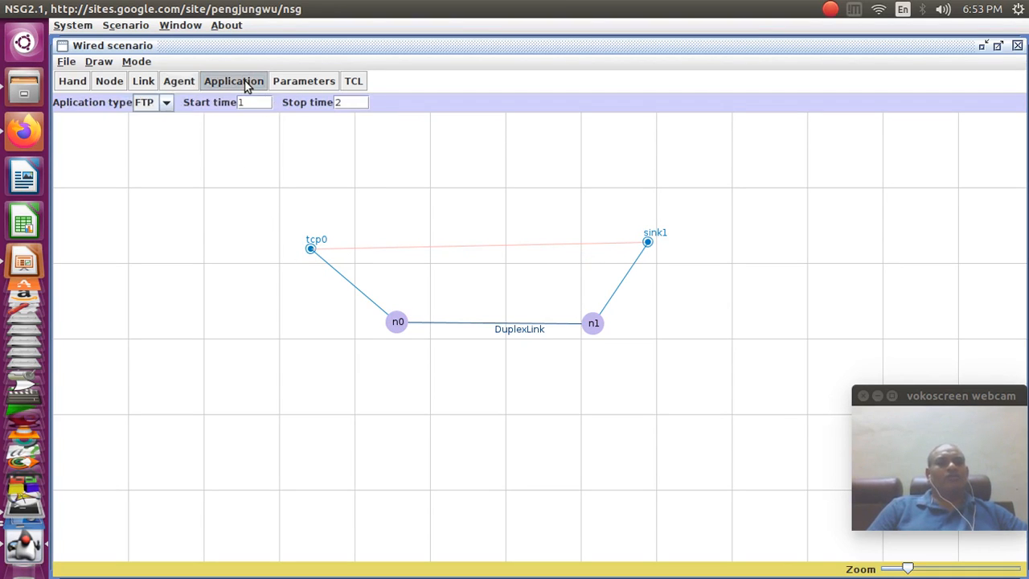
click(165, 103)
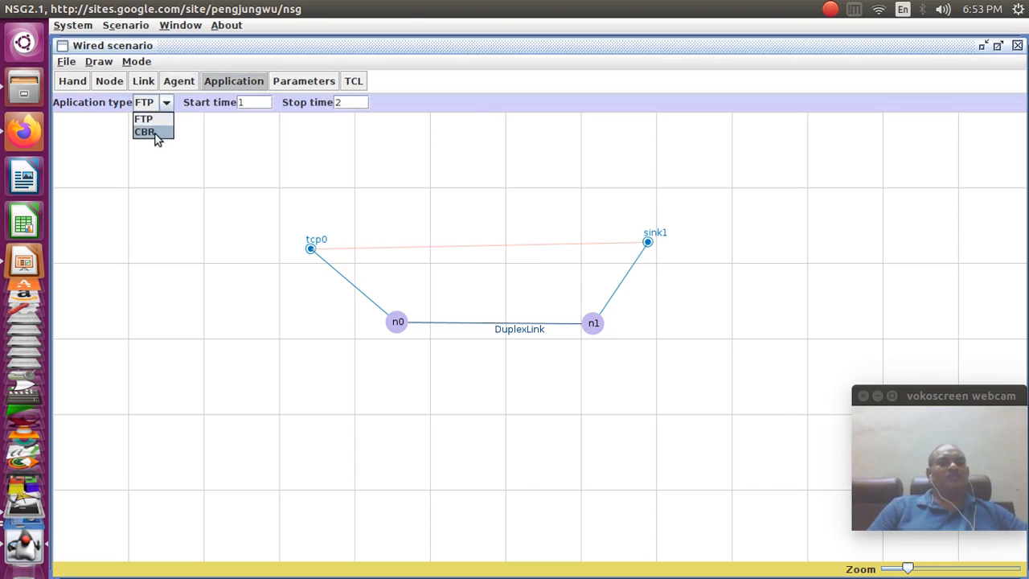
click(146, 132)
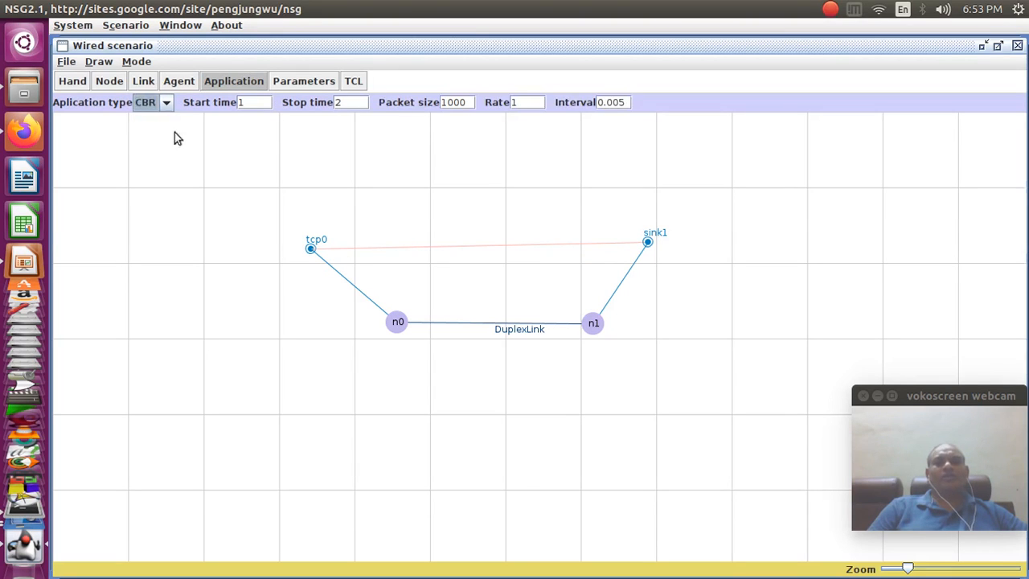
click(475, 102)
key(BackSpace)
key(BackSpace)
key(BackSpace)
key(BackSpace)
text(512)
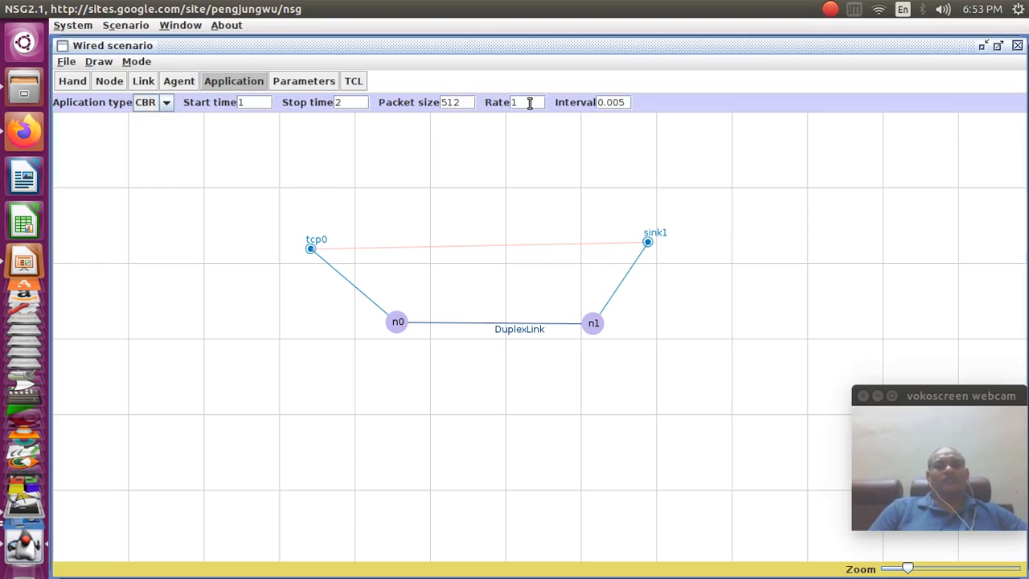
Set the CBR stop time to 20 and interval to 0.01, and attach the application above and left of the TCP agent
click(255, 105)
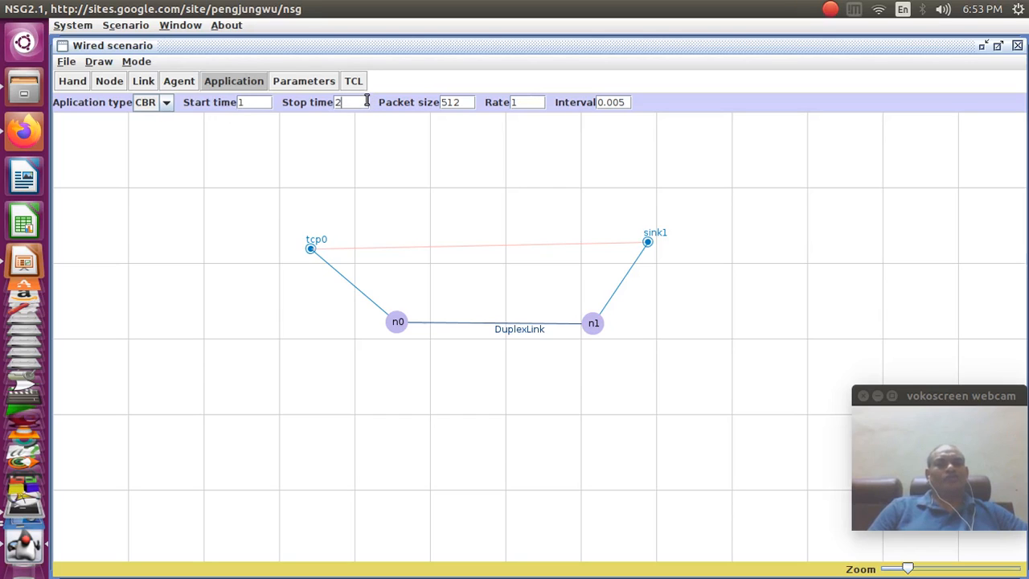
key(BackSpace)
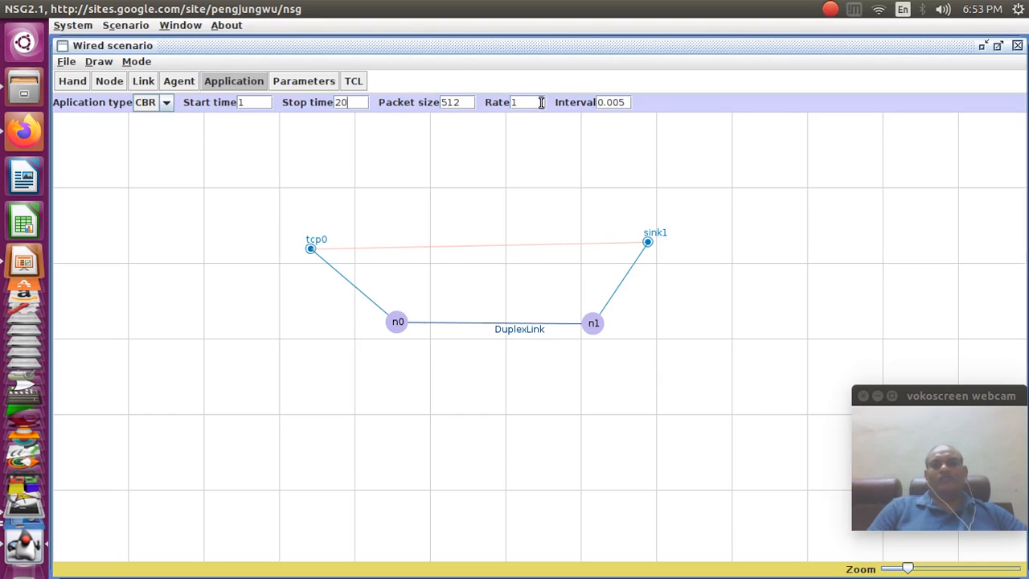
click(623, 102)
key(BackSpace)
key(BackSpace)
drag(312, 250, 254, 205)
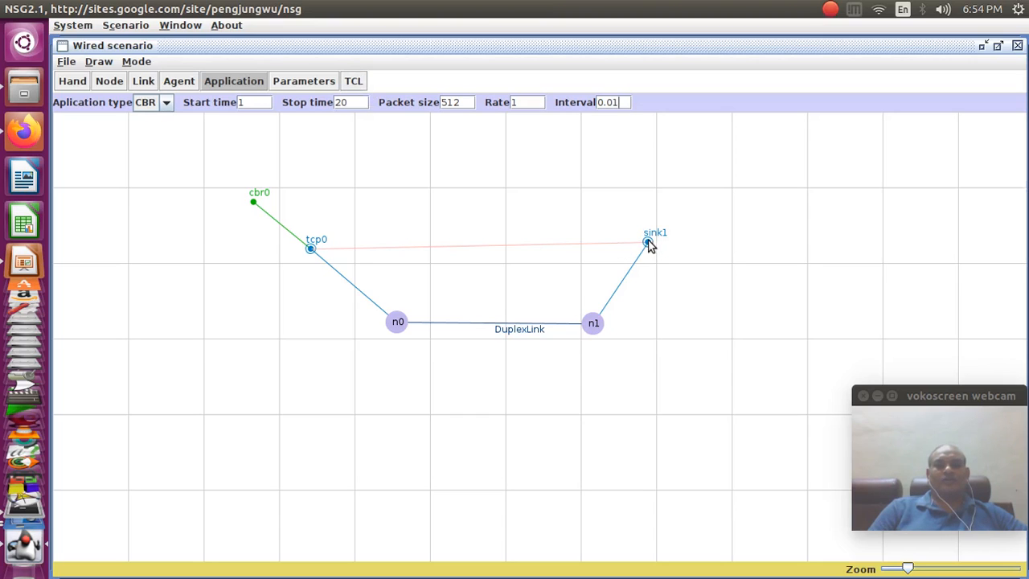
Generate the scenario's TCL script and review it from the termination section back to the simulation parameters
click(350, 91)
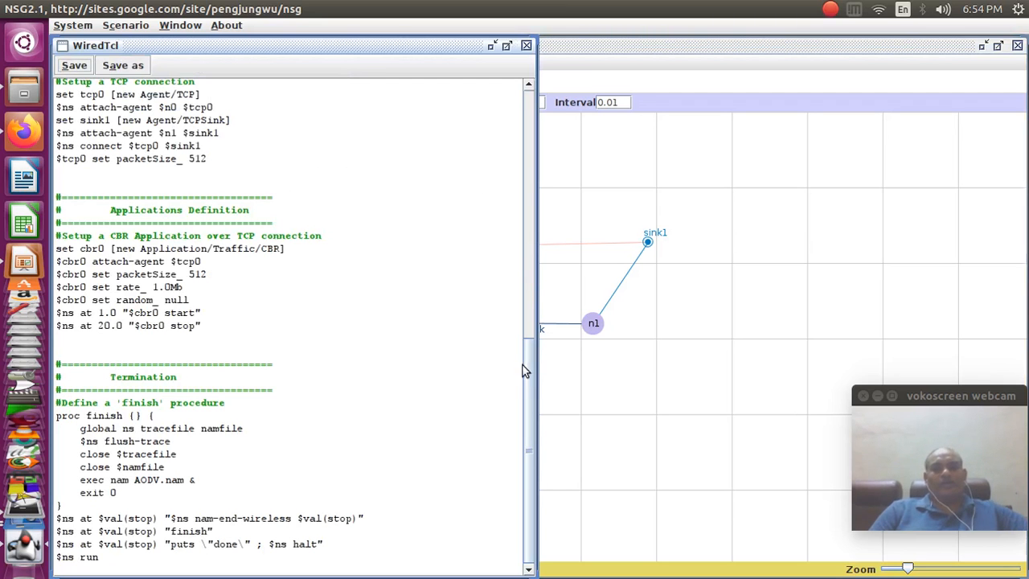
drag(531, 365, 512, 105)
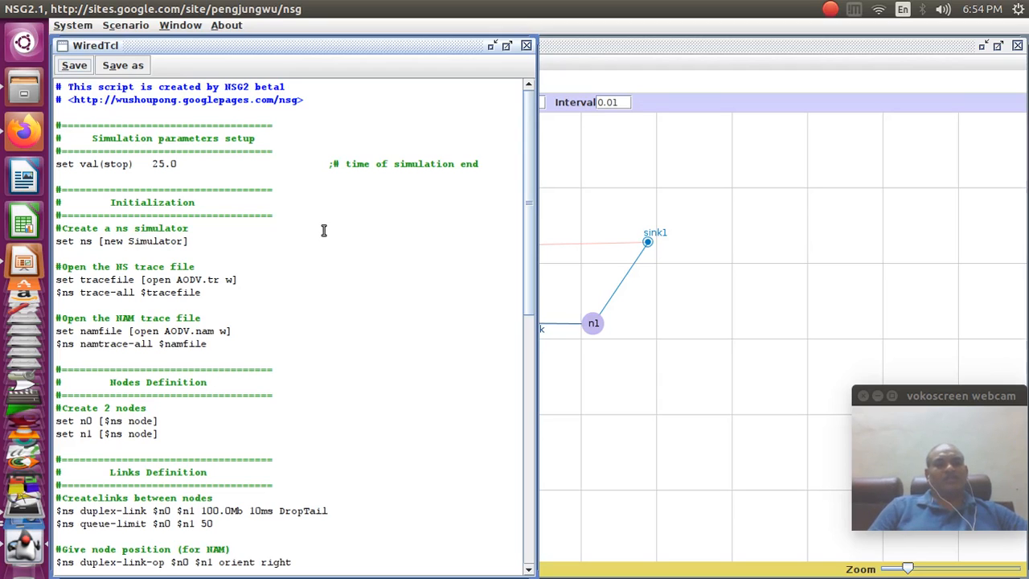
Save the generated script as WiredTcl.tcl in the Desktop folder
click(125, 68)
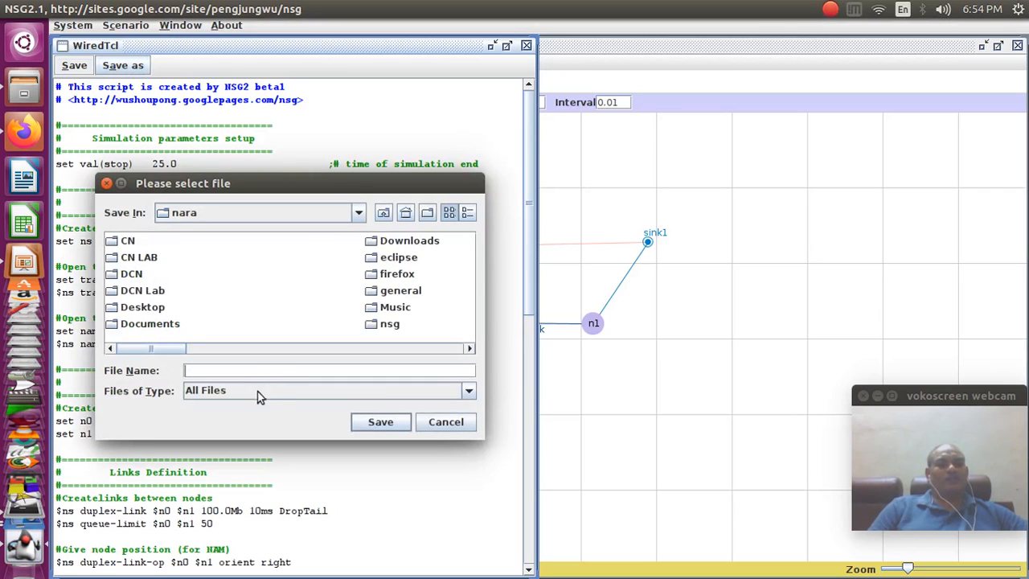
click(154, 309)
click(154, 310)
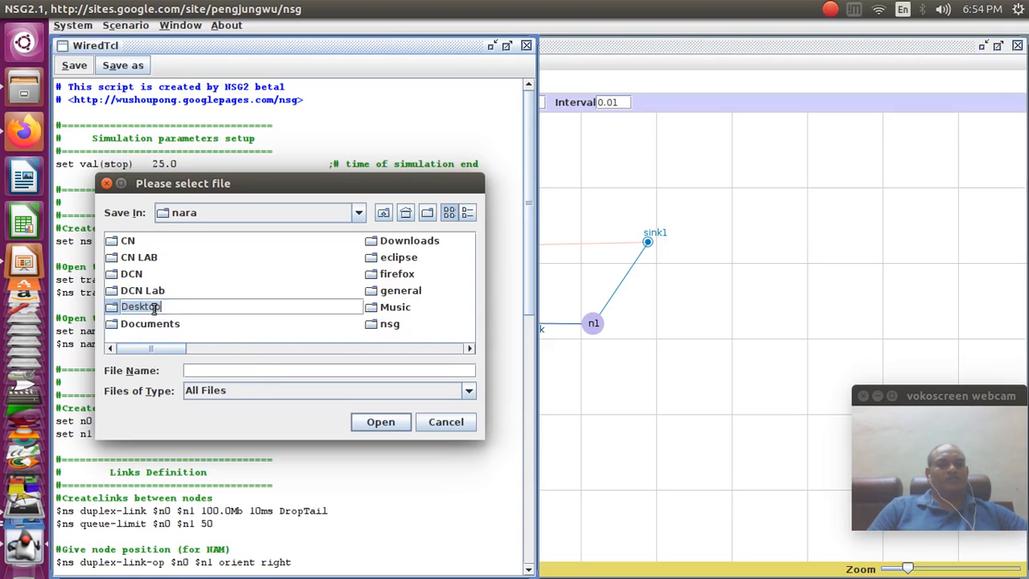
double_click(113, 311)
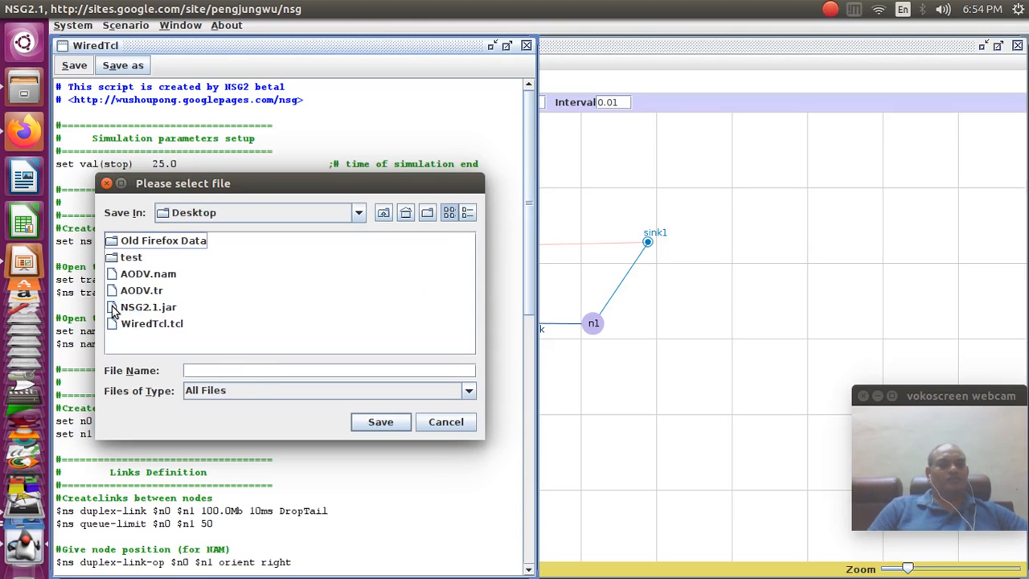
click(281, 369)
text(WiredTcl.tcl)
key(Return)
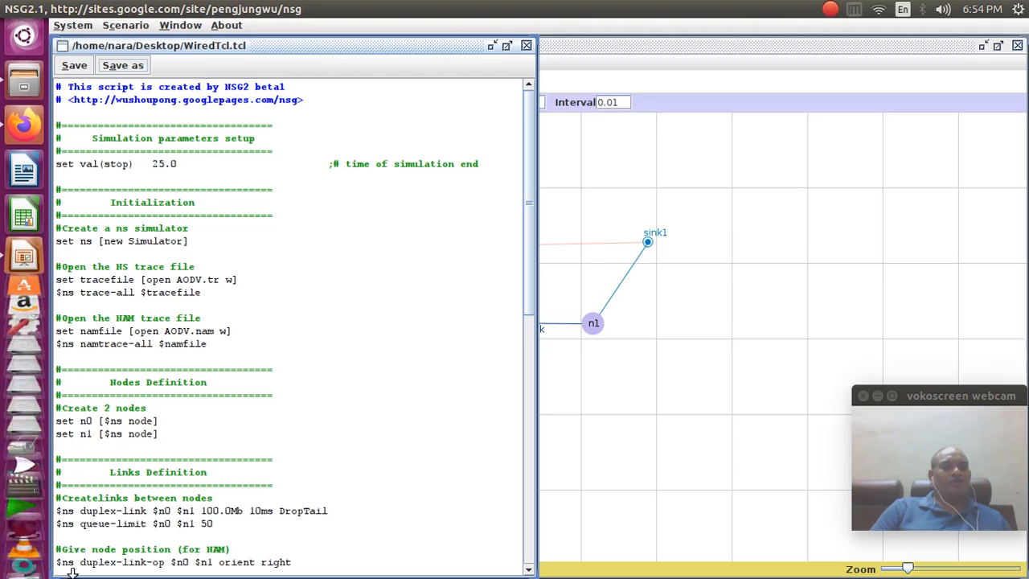
Switch to the file manager, open a terminal in the Desktop folder, and list the folder's files with ls
click(24, 94)
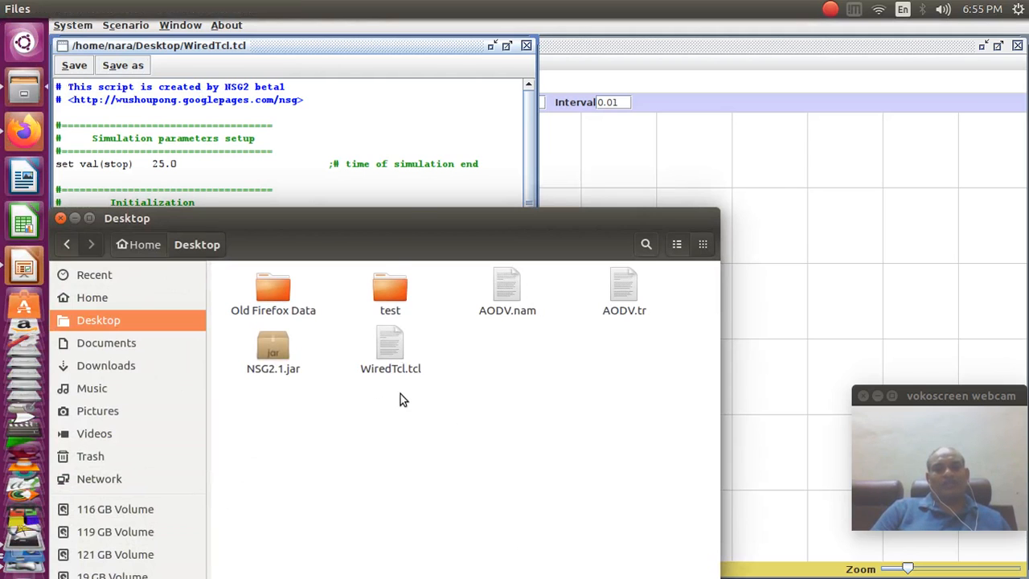
right_click(469, 420)
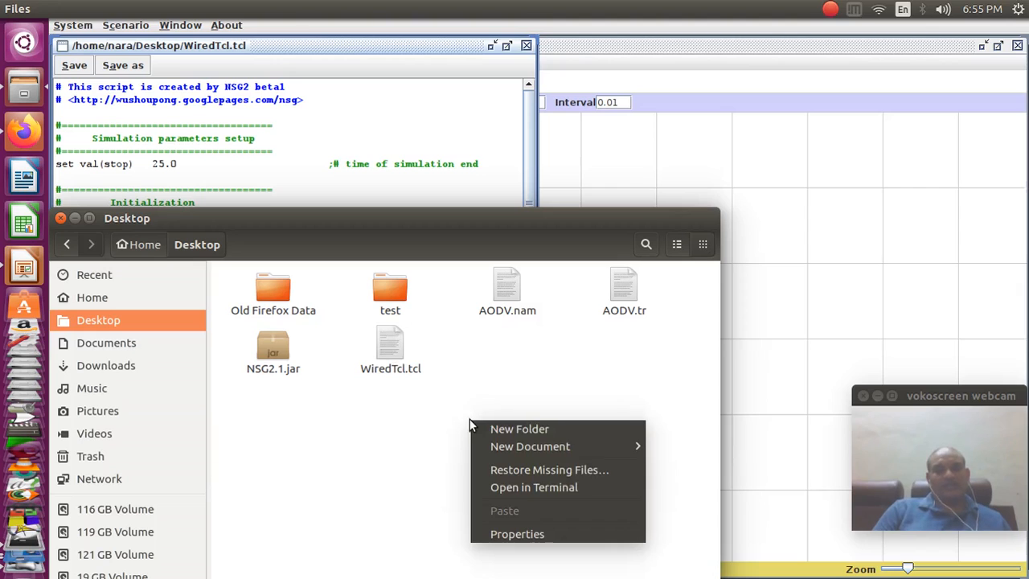
click(514, 488)
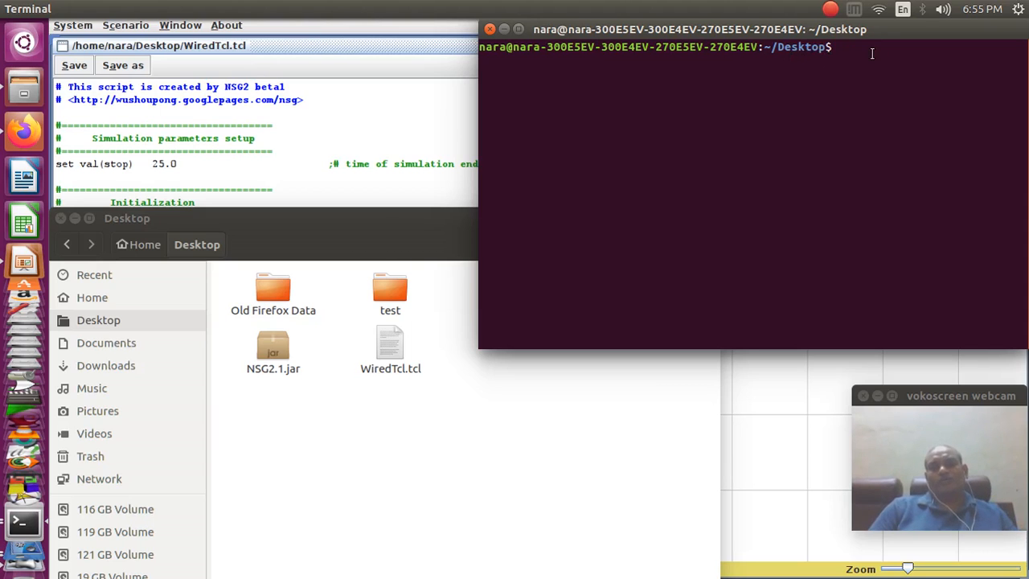
text(ls)
key(Return)
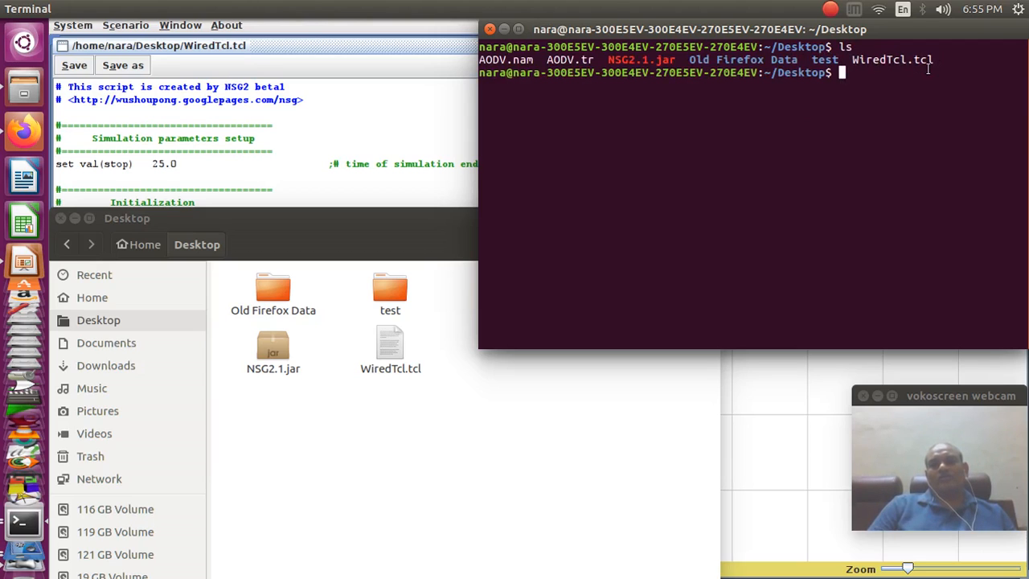
Run WiredTcl.tcl with ns and play the AODV.nam animation in a maximized Nam window
text(ns)
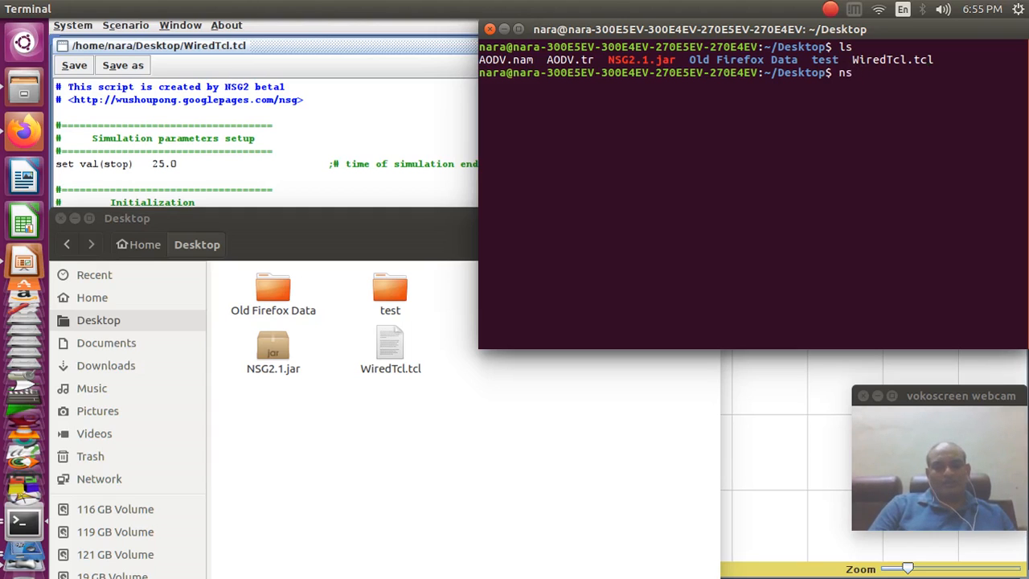
text( Wire)
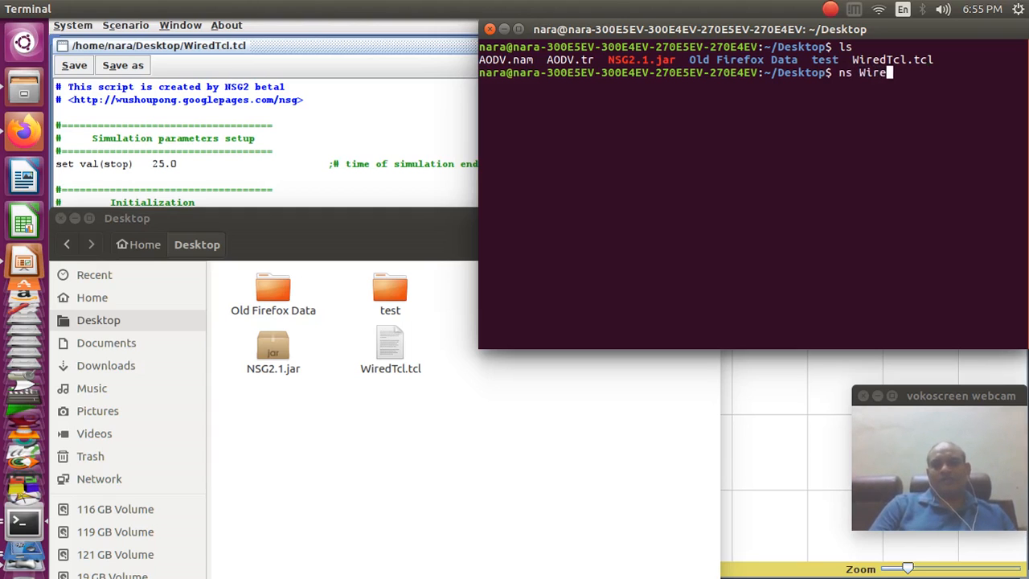
key(Tab)
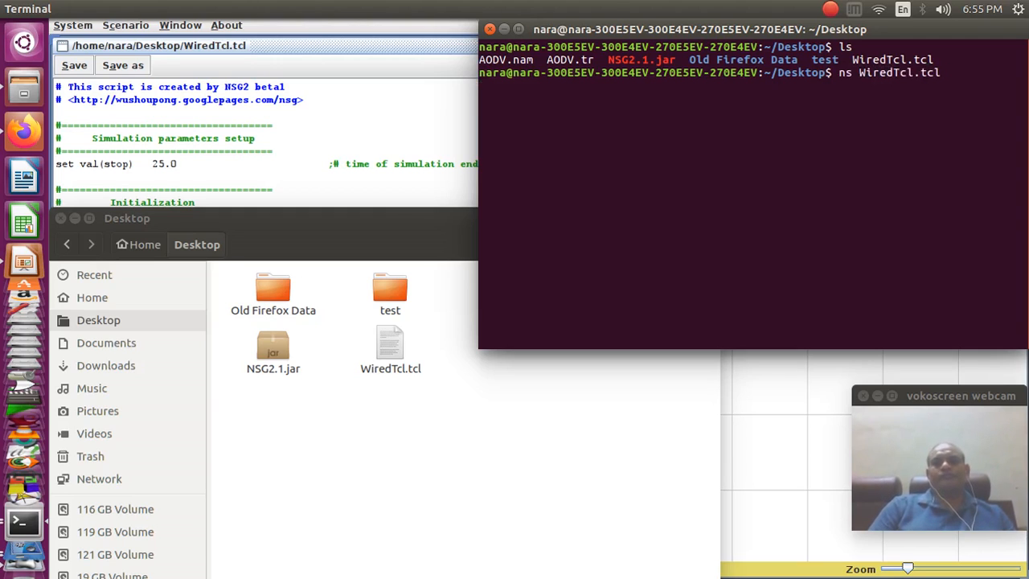
click(75, 219)
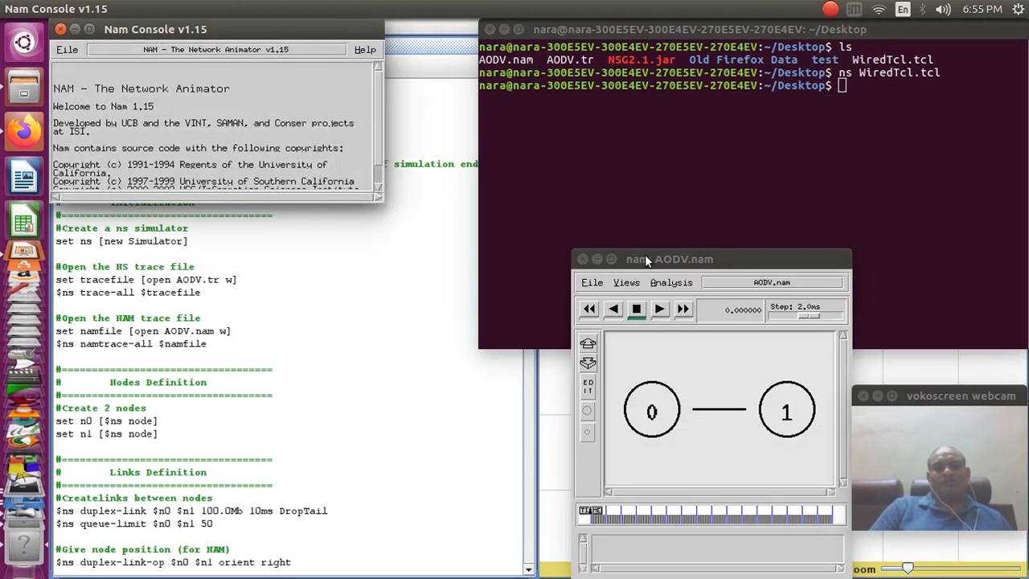
click(613, 259)
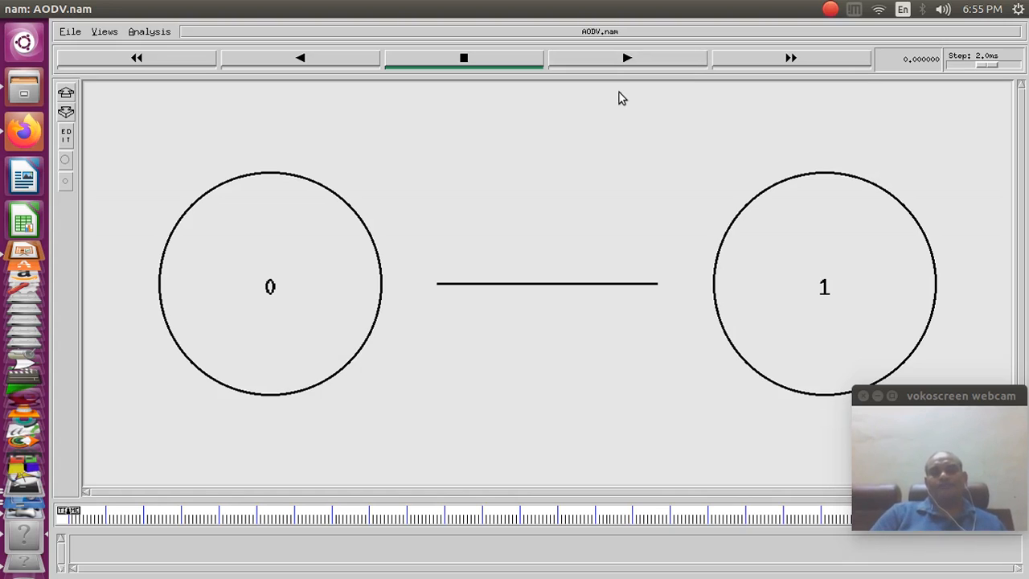
click(639, 57)
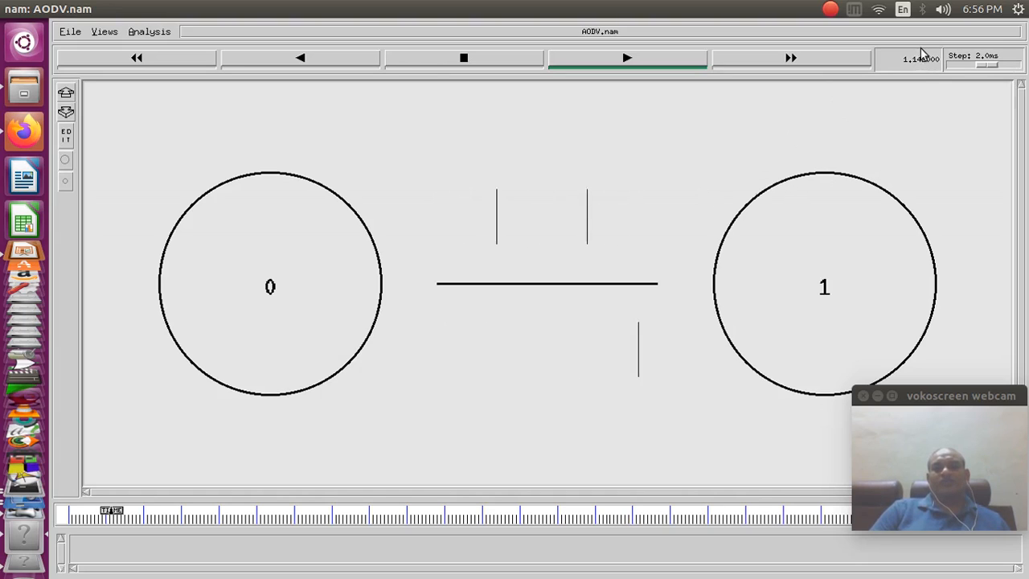
Speed up the AODV.nam animation by raising its time step to 63.1 ms
drag(999, 65, 1002, 64)
click(1010, 64)
click(1010, 64)
click(1010, 64)
click(1010, 65)
click(1011, 64)
click(1011, 64)
click(1011, 64)
click(1011, 65)
click(1011, 65)
click(1012, 66)
click(1011, 66)
click(1012, 66)
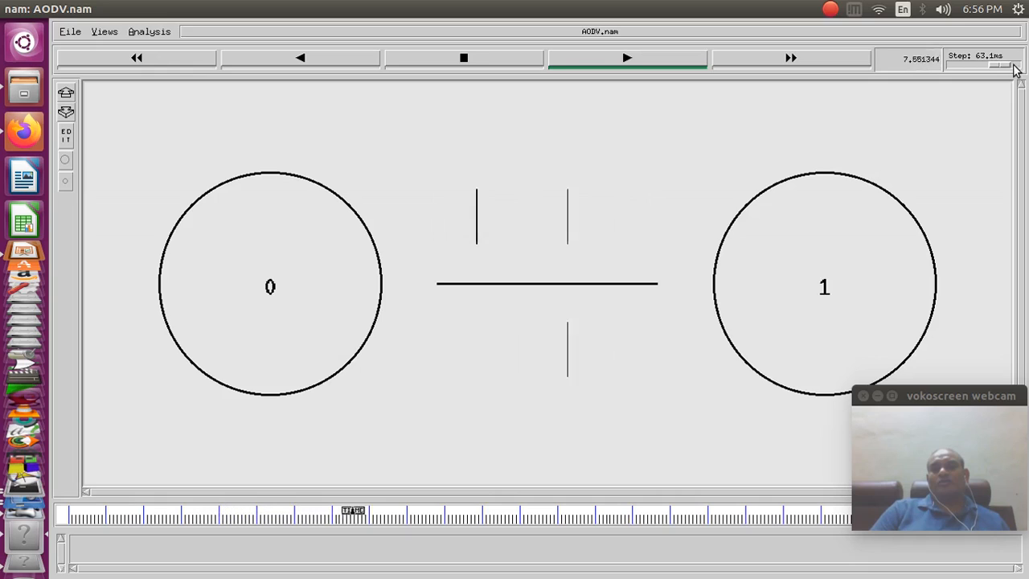
Slow the playback to a time step of 199.5 µs to examine the packets between nodes 0 and 1
click(967, 65)
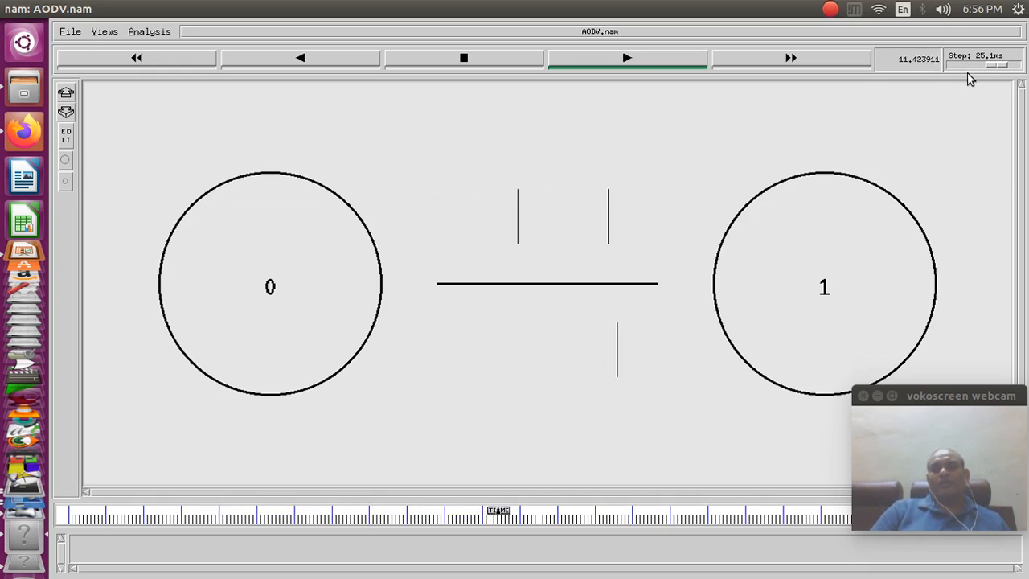
click(1015, 67)
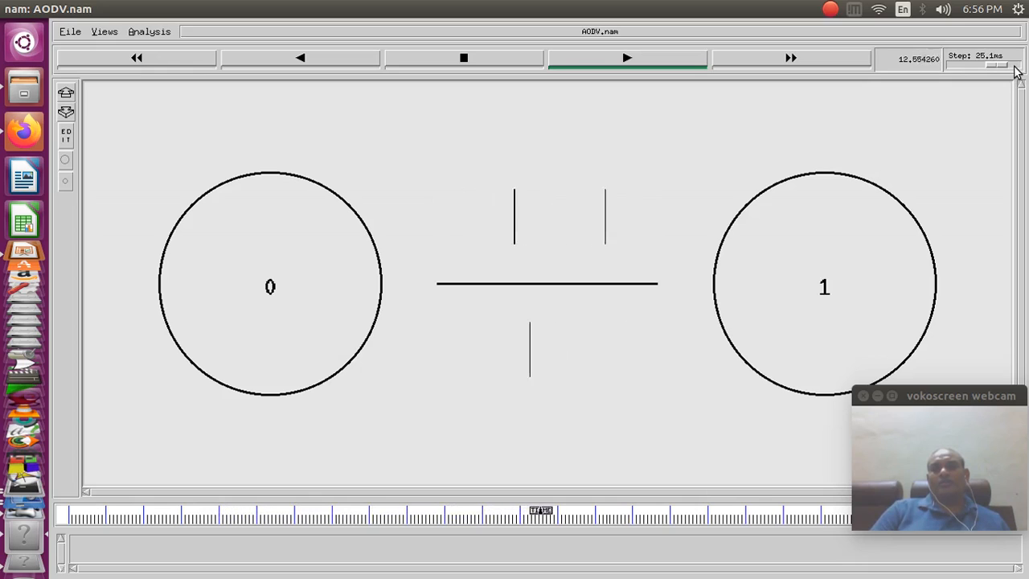
click(959, 65)
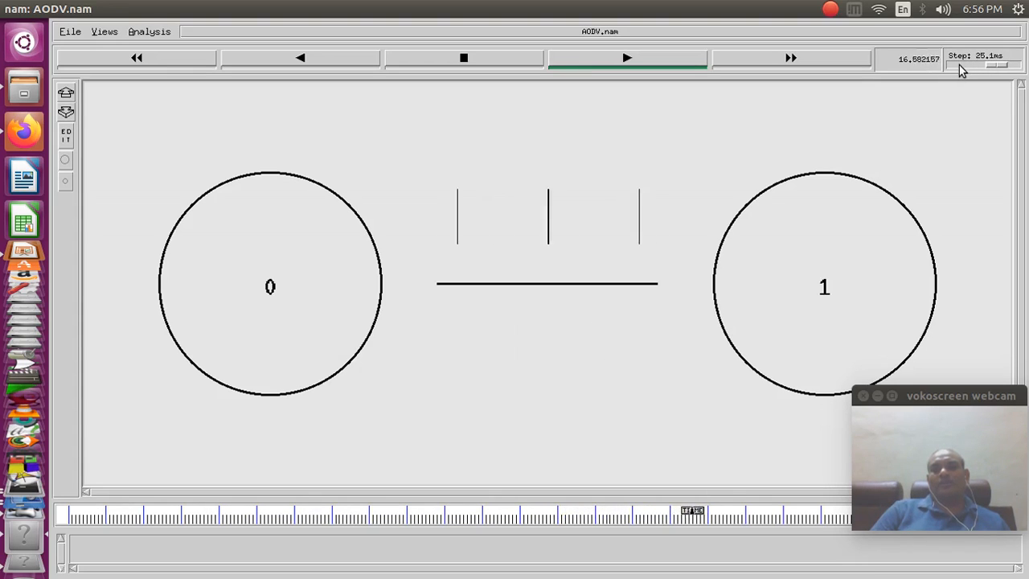
click(959, 66)
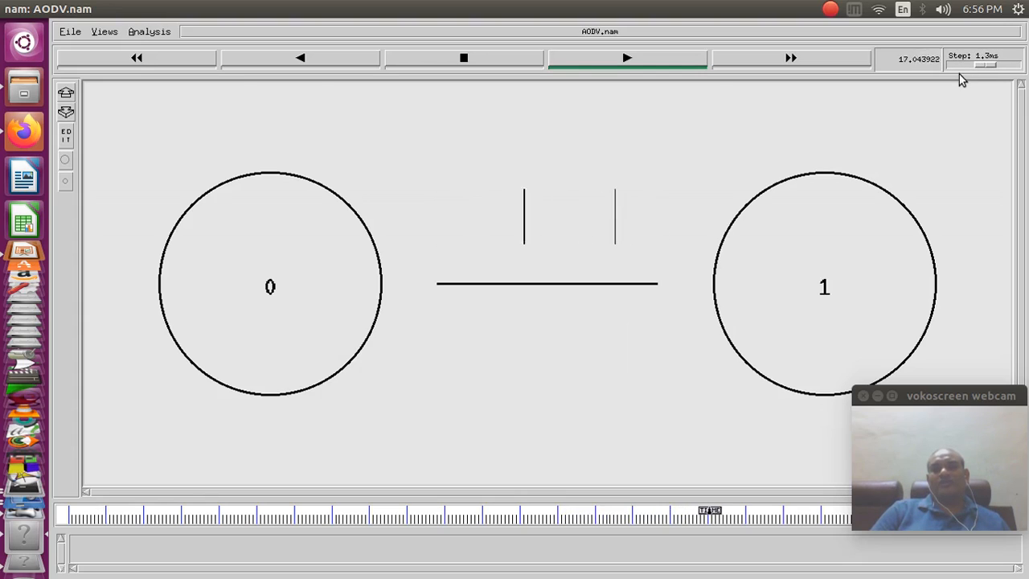
click(1007, 68)
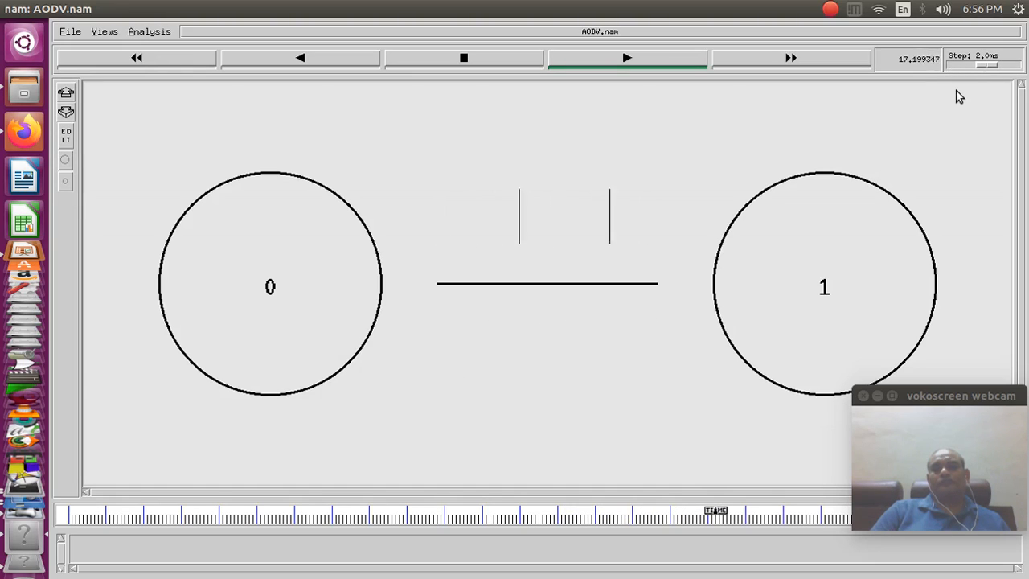
click(955, 64)
click(954, 65)
click(952, 64)
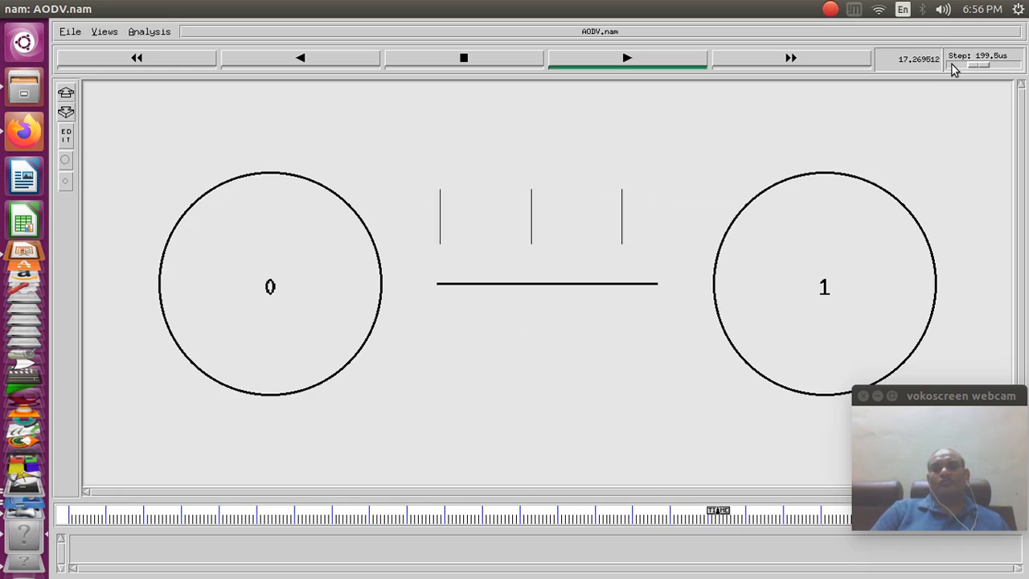
Raise the animation's time step to 25.1 ms to advance the simulation faster
click(1005, 67)
click(1010, 68)
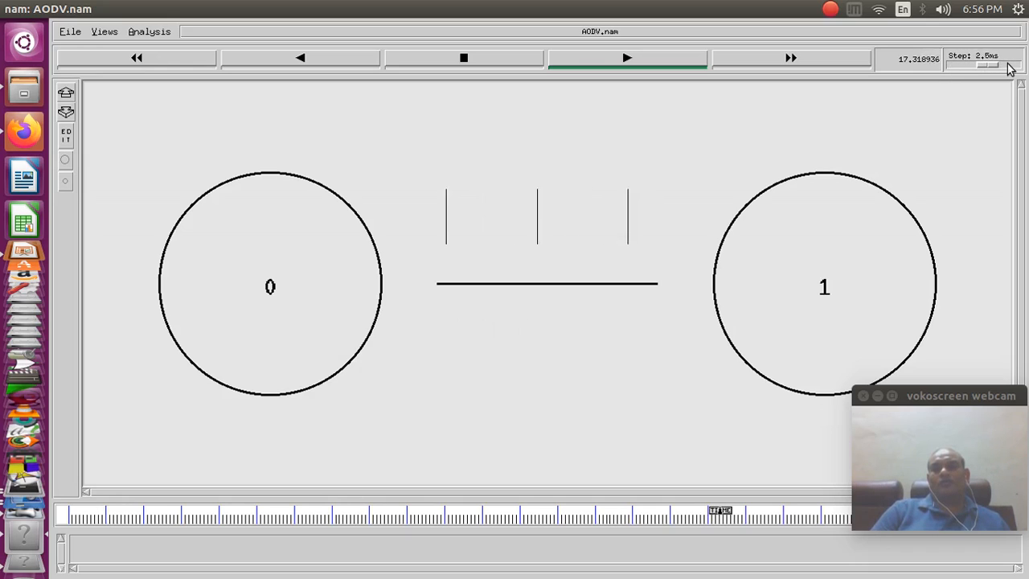
click(1009, 68)
click(1009, 68)
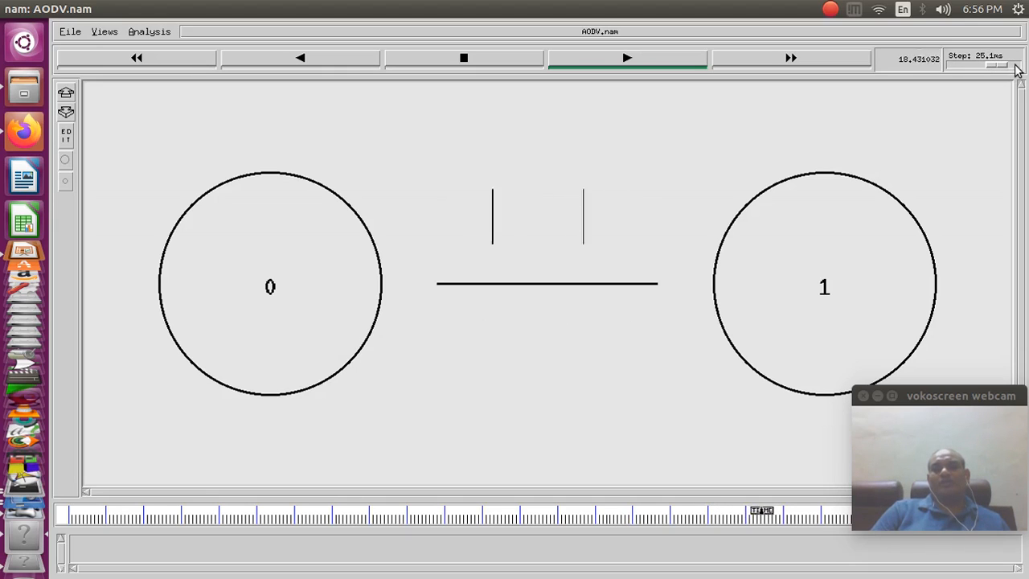
Reduce the animation's time step to 501.2 µs as the simulation approaches 20 seconds
click(955, 65)
click(948, 65)
click(949, 65)
click(949, 65)
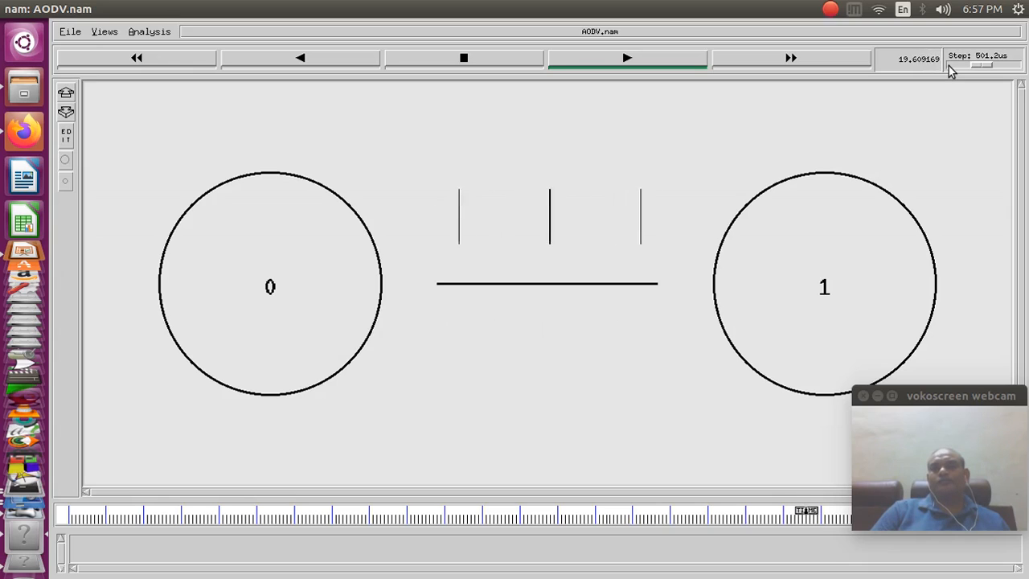
Adjust the time step down to 63.1 µs and examine the traffic around the 20-second CBR stop time
click(1004, 68)
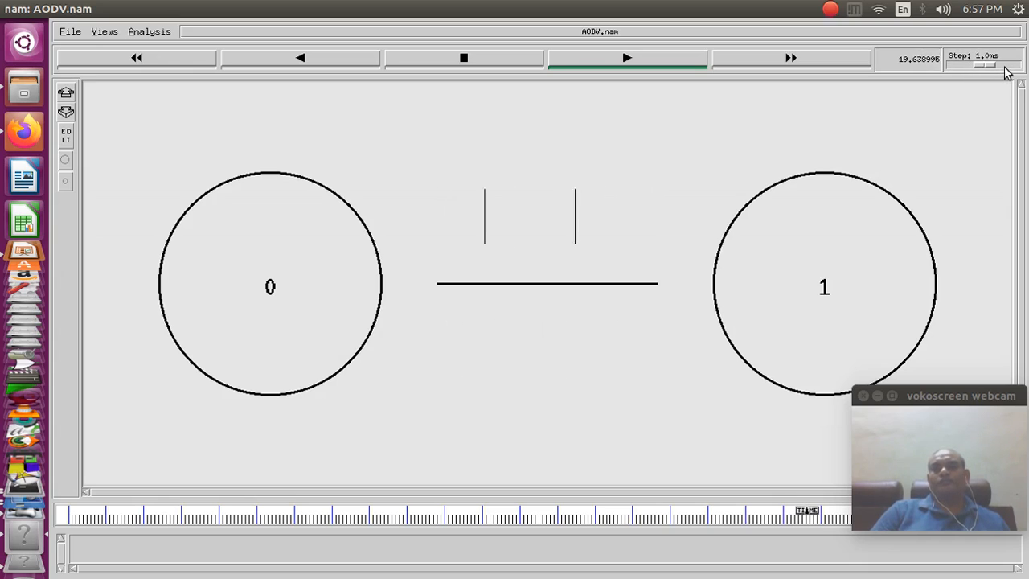
click(955, 64)
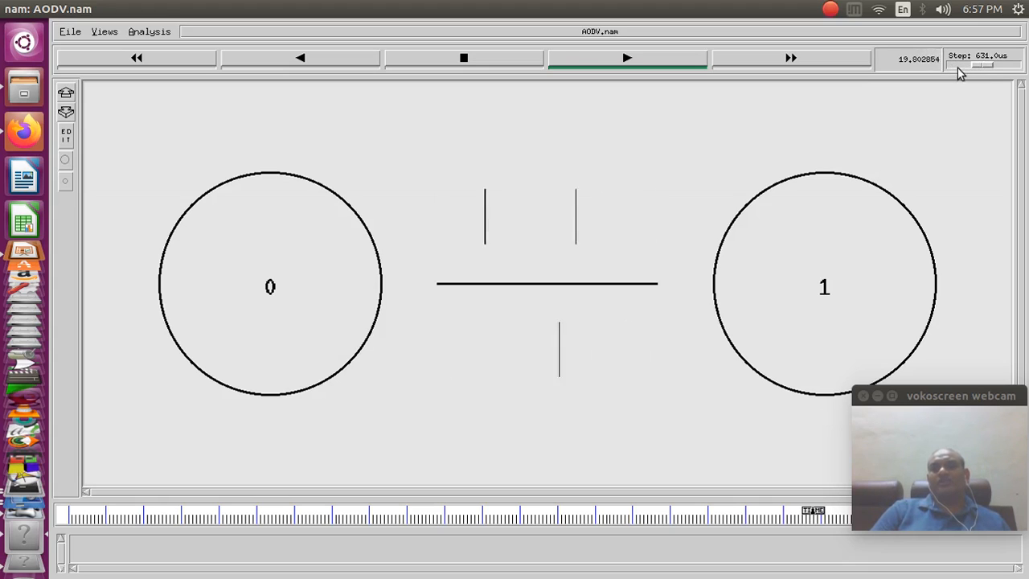
click(956, 64)
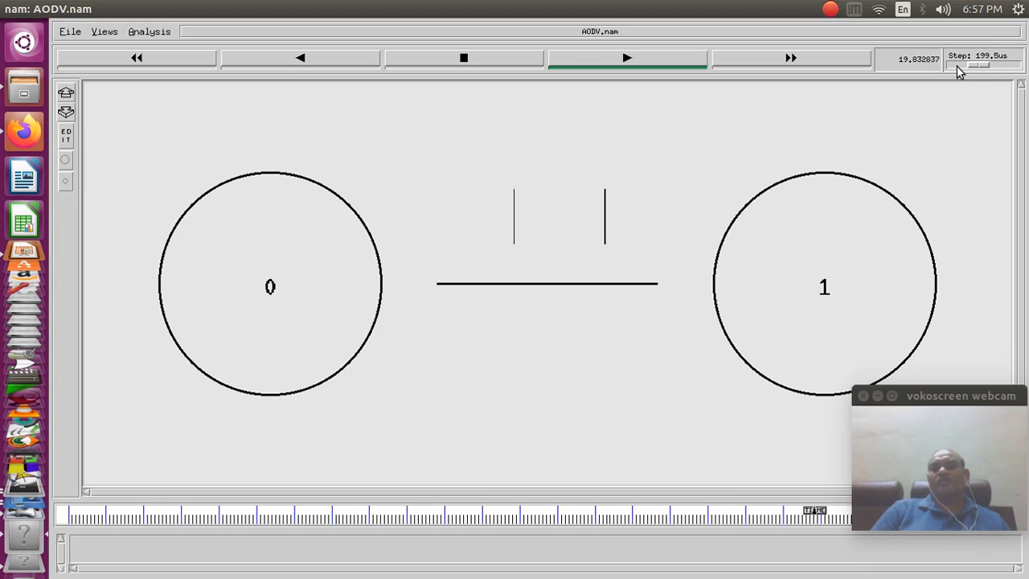
click(999, 65)
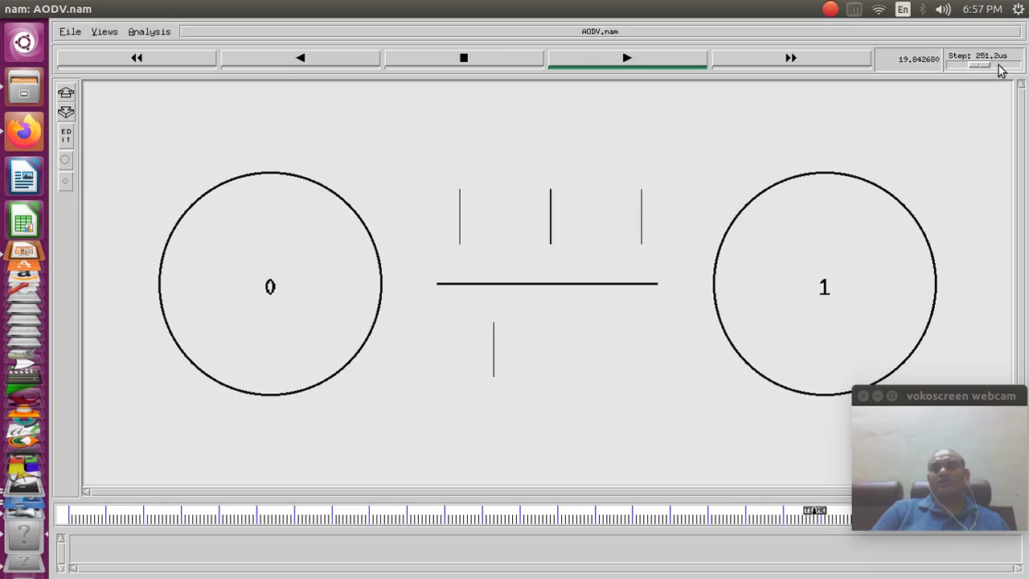
click(1003, 65)
click(1003, 66)
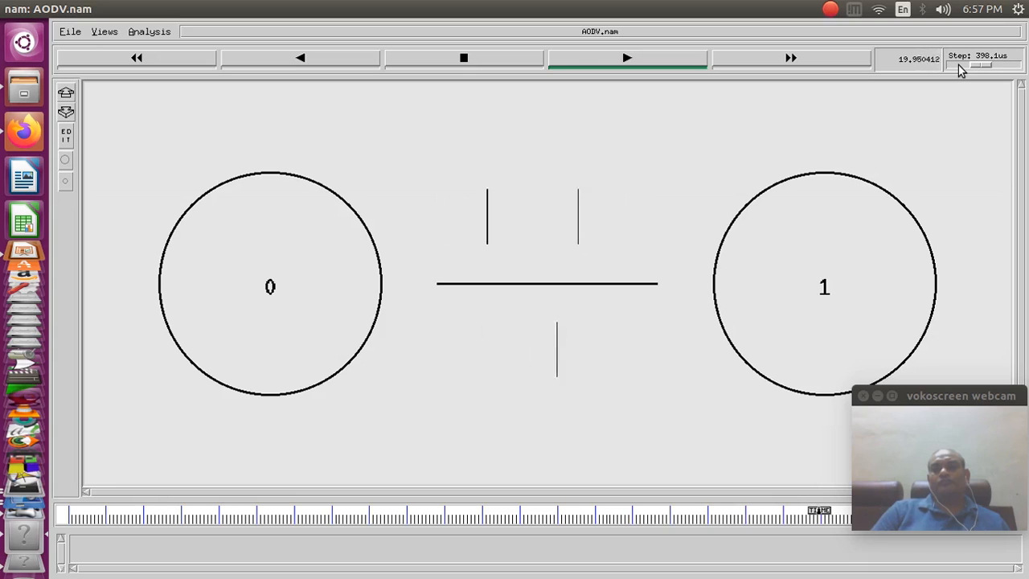
click(956, 65)
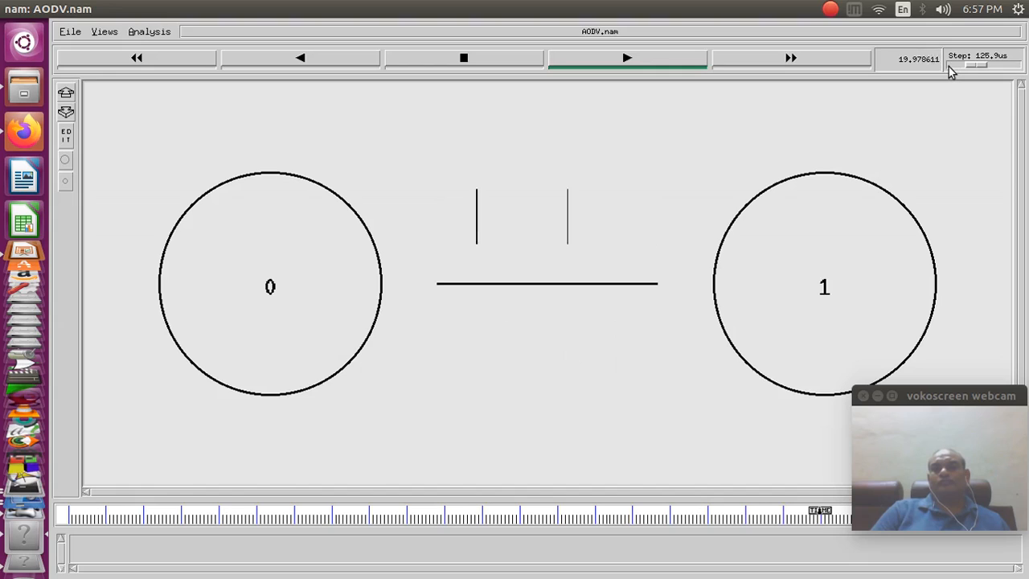
click(947, 66)
click(947, 66)
click(947, 66)
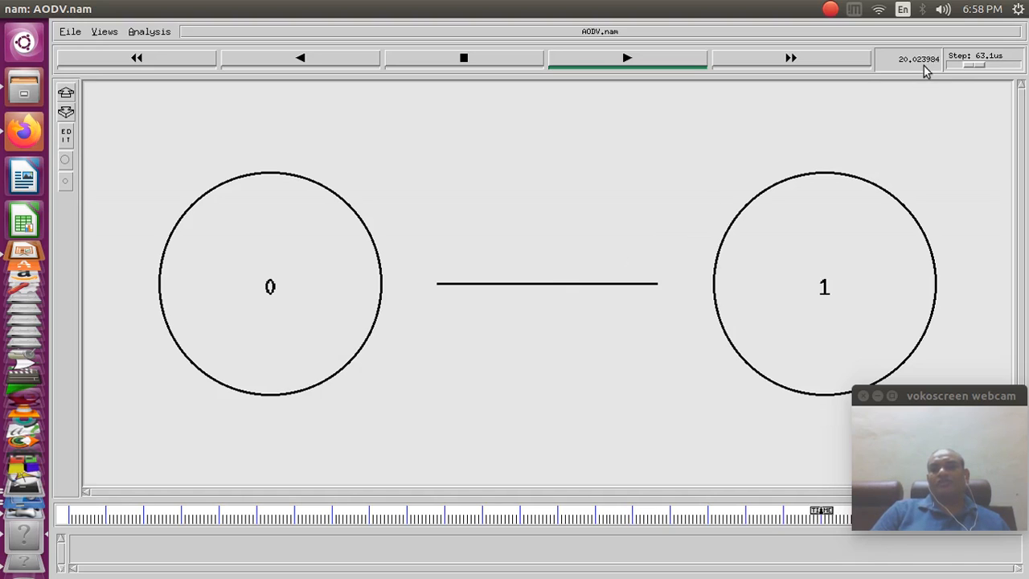
Increase the animation's time step to 3.2 ms to play on past the 20-second mark
click(999, 70)
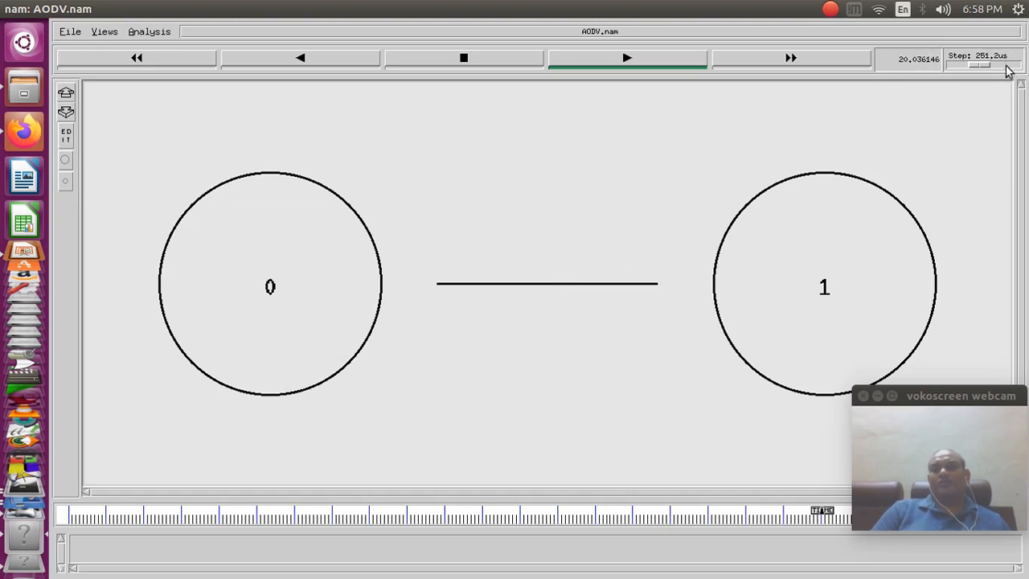
click(1011, 71)
click(1012, 64)
click(1010, 71)
click(1011, 71)
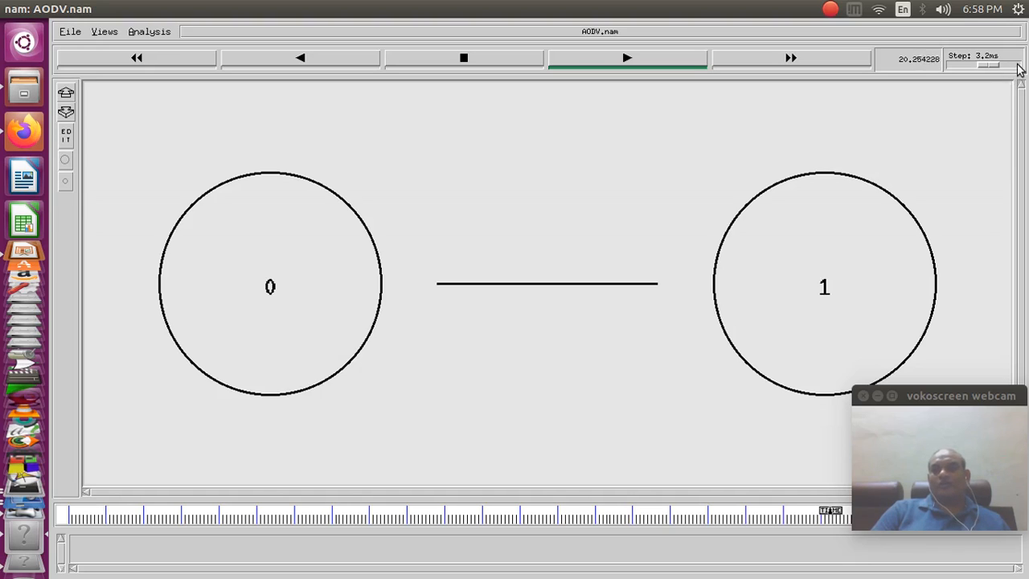